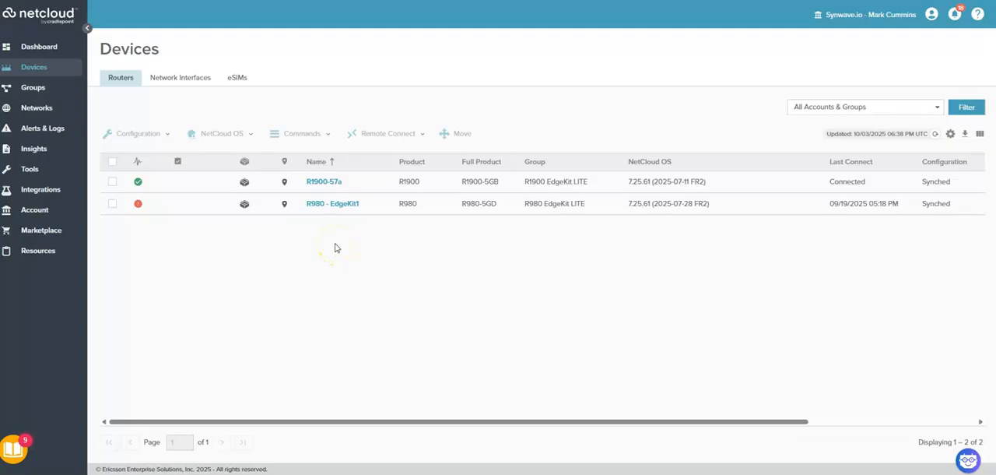
Open the R1900-57a router's configuration editor at the WAN device interface profiles after checking its connection status
click(319, 181)
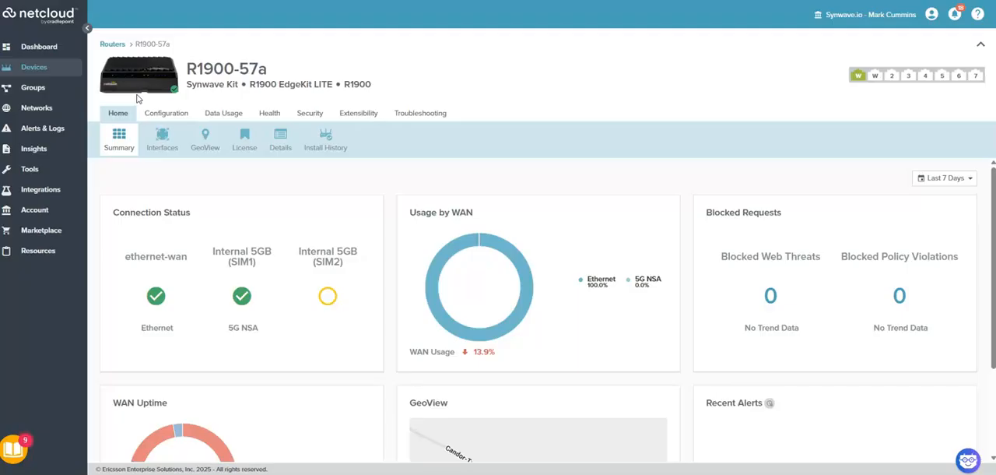
click(171, 163)
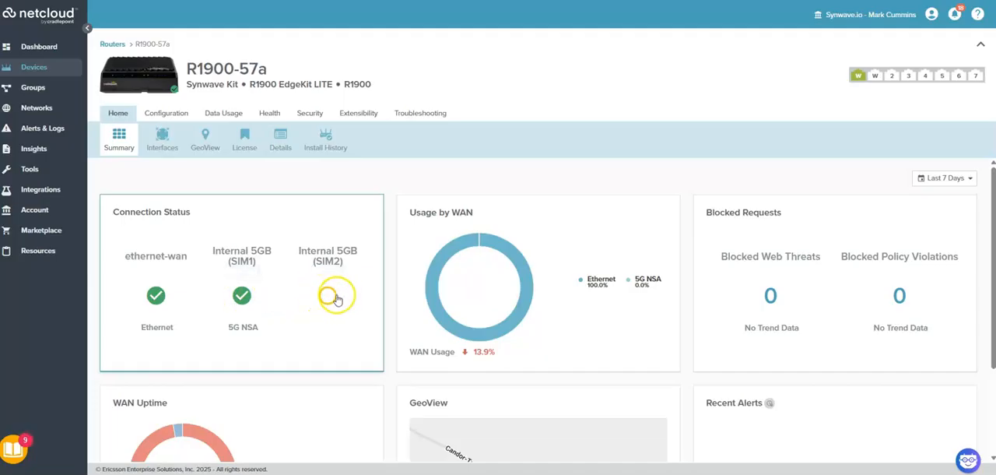
mouse_move(333, 300)
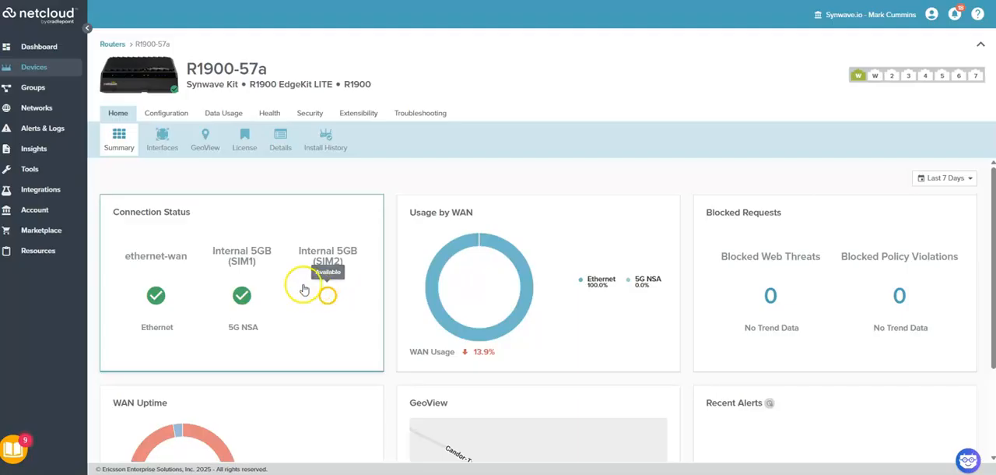
click(168, 114)
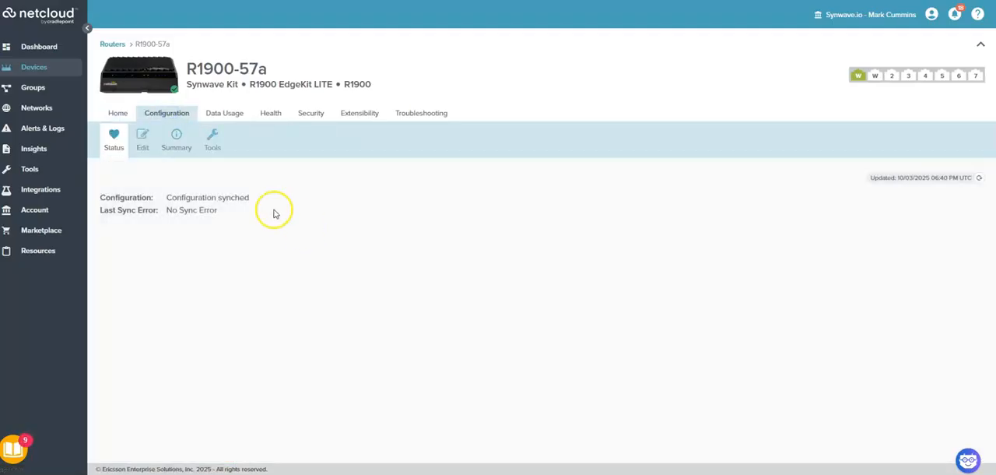
click(141, 139)
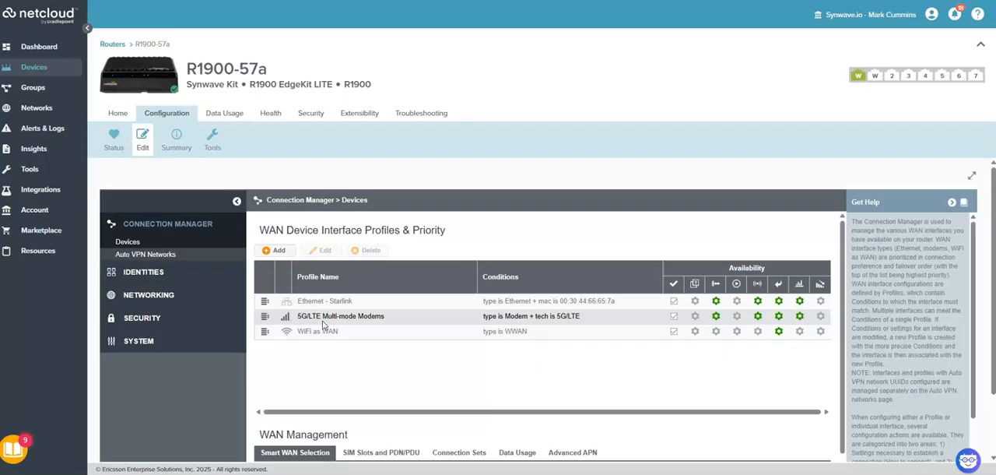
click(413, 319)
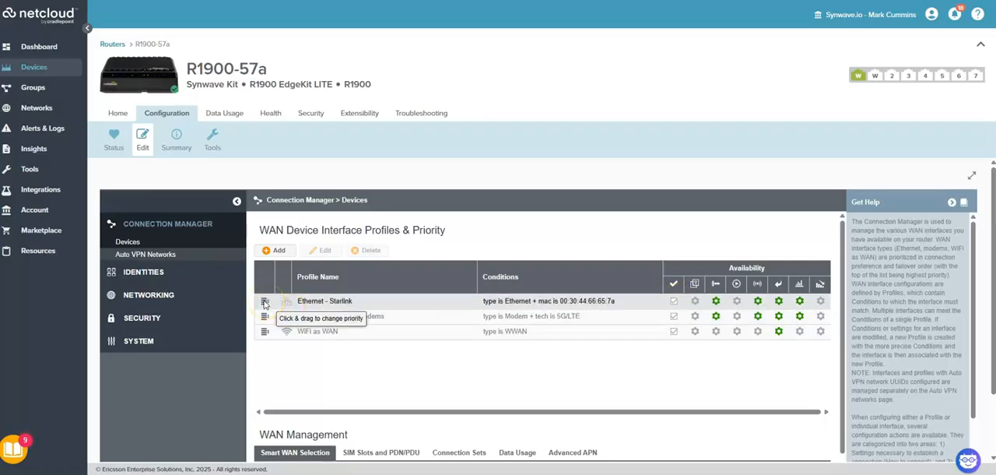
Move the Ethernet - Starlink profile below 5G/LTE Multi-mode Modems and return it to first priority
mouse_move(265, 303)
mouse_down()
mouse_move(336, 297)
mouse_move(333, 276)
mouse_move(319, 341)
mouse_move(270, 307)
mouse_up()
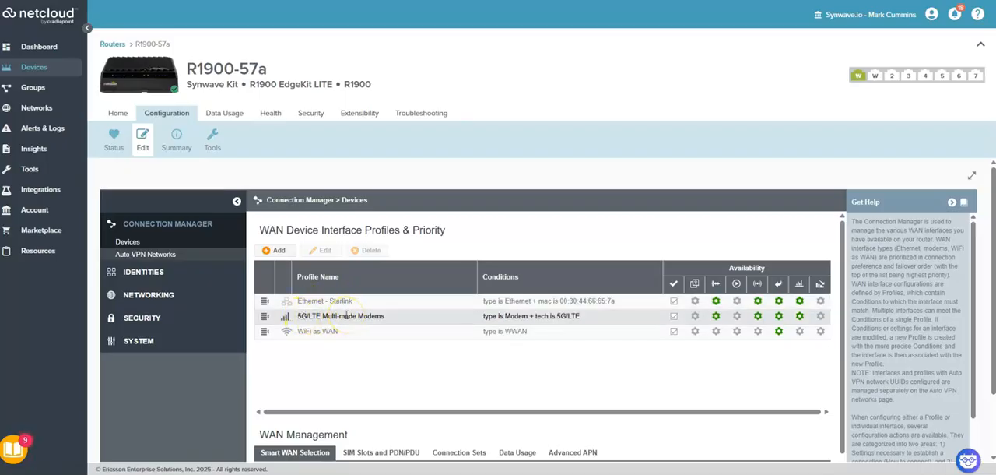
drag(265, 300, 264, 322)
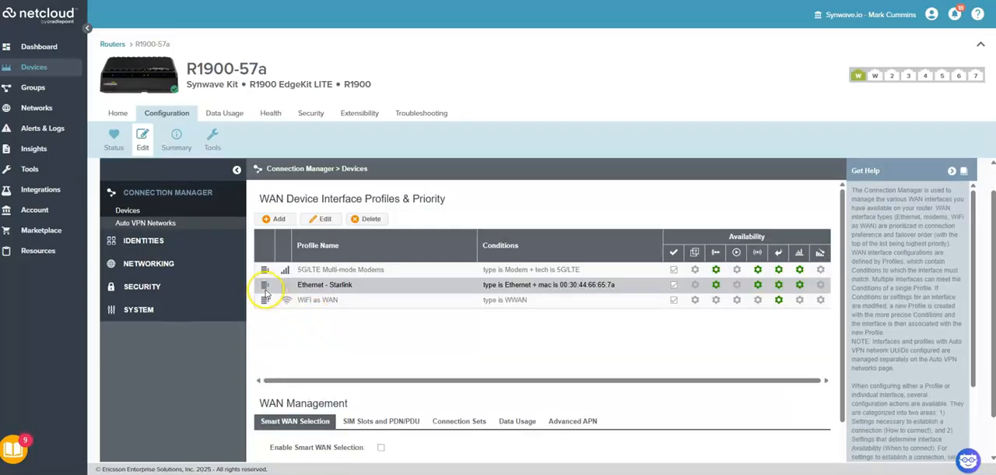
drag(265, 287, 265, 272)
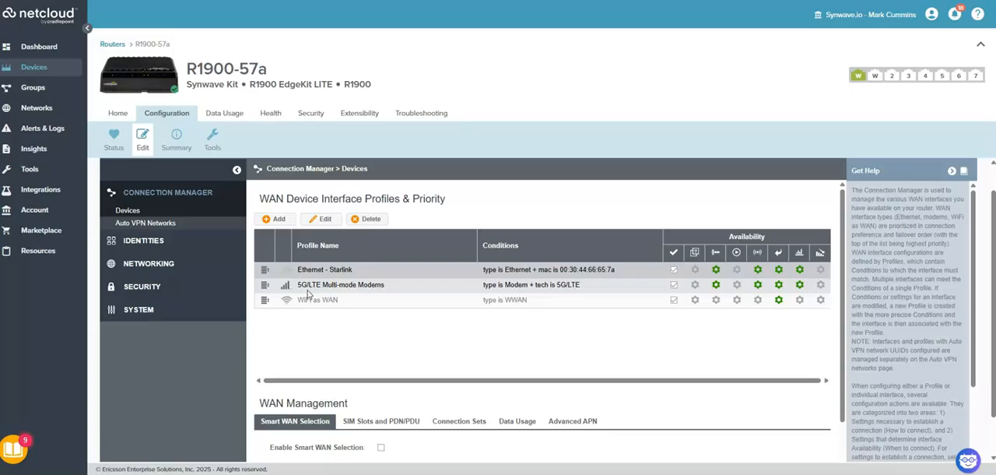
Examine the default connection state choices for the 5G/LTE Multi-mode Modems profile and cancel
click(716, 285)
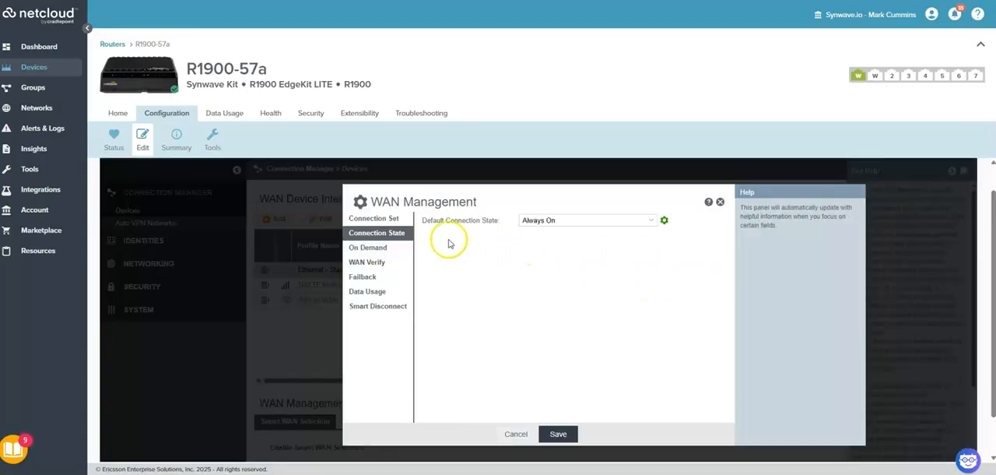
click(596, 220)
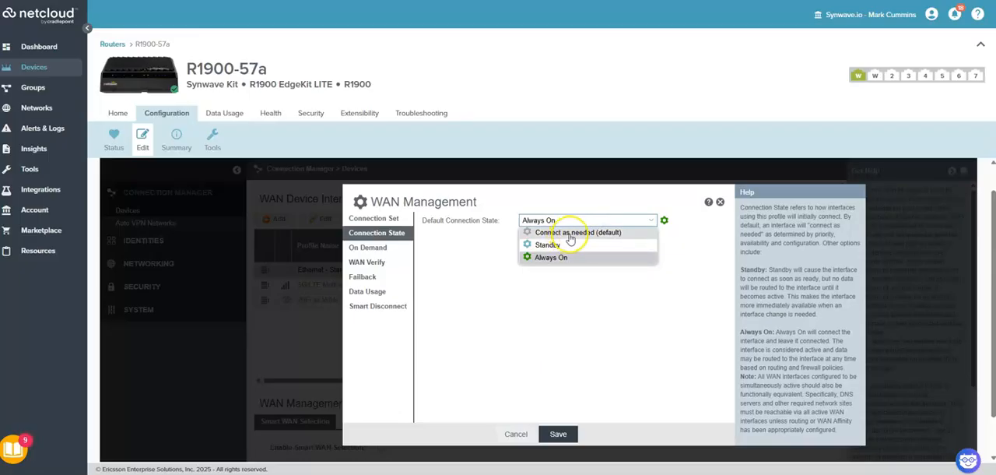
click(522, 432)
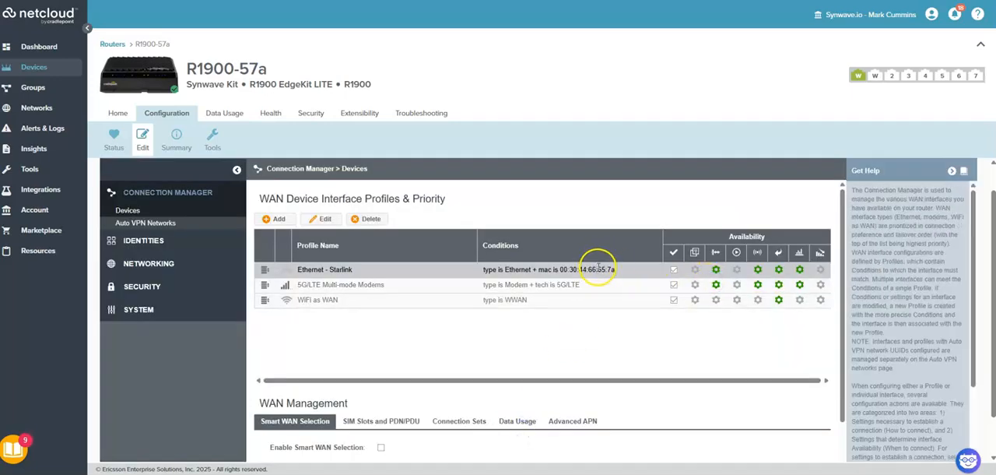
Try Connect as needed for the 5G/LTE profile's default connection state, reselect Always On, and cancel the dialog
click(715, 285)
click(596, 222)
click(596, 232)
click(600, 220)
click(580, 258)
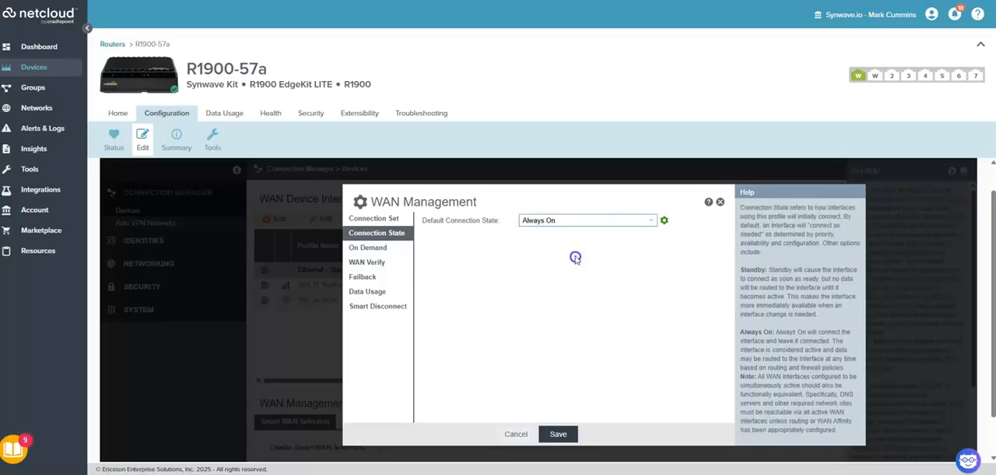
click(532, 434)
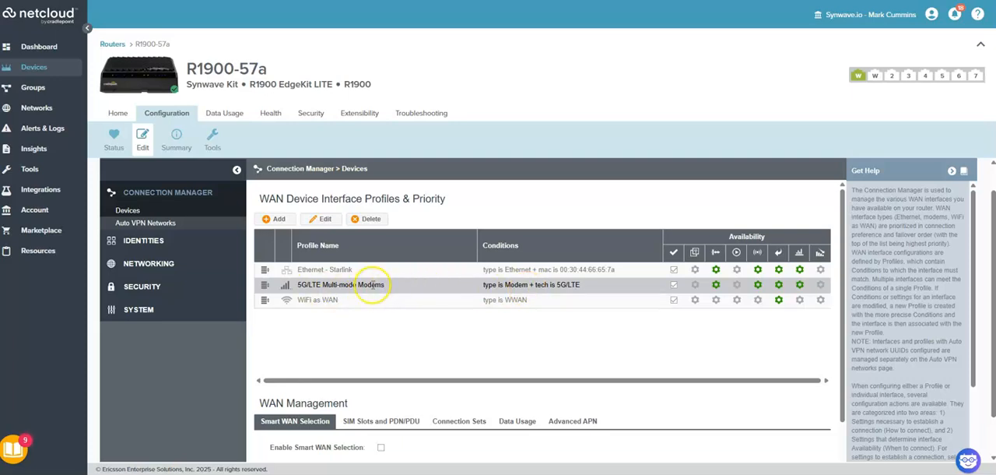
Leave the configuration editor for the router's home summary and reopen the configuration editor
click(120, 114)
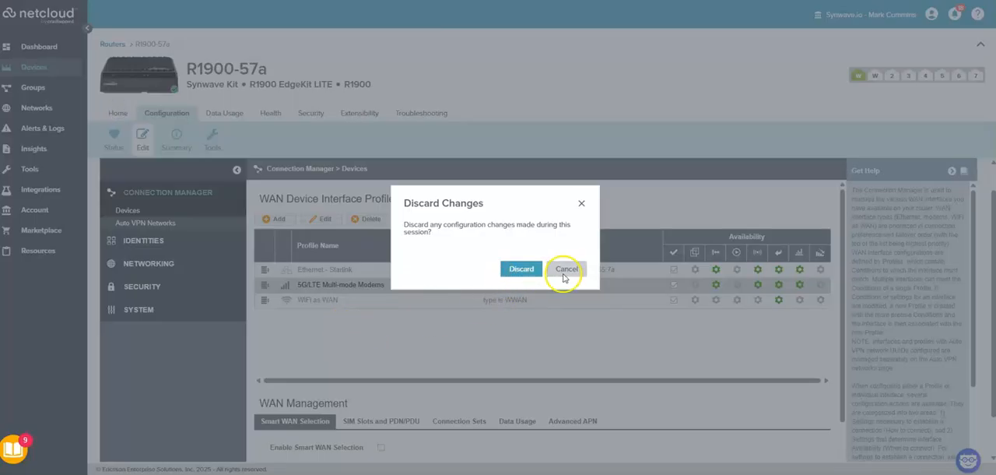
click(565, 271)
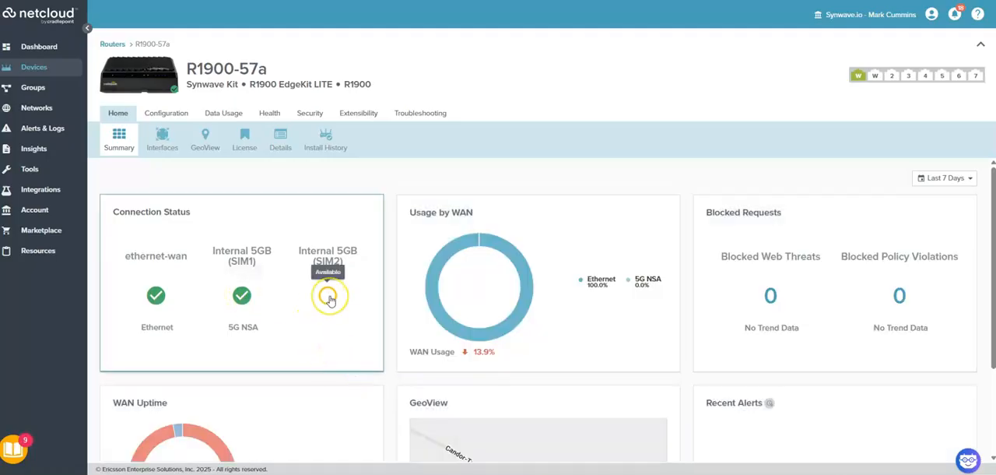
click(169, 114)
click(143, 138)
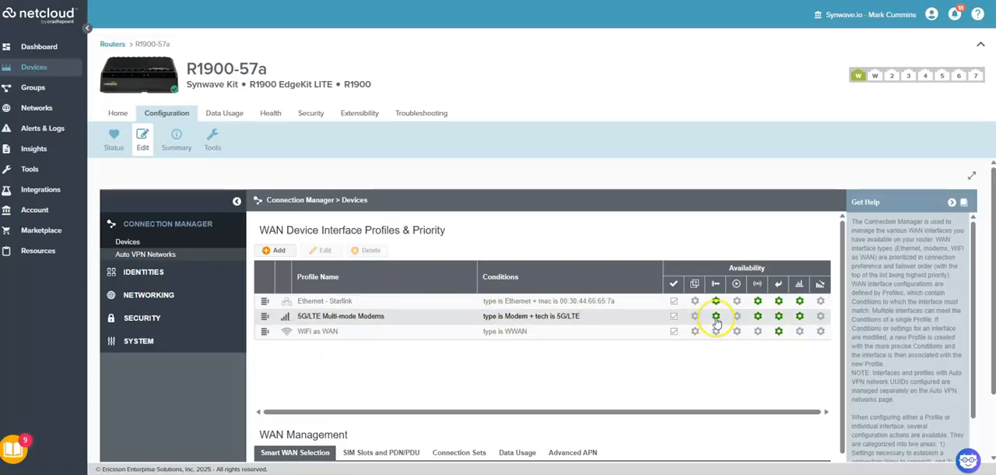
Review the 5G/LTE profile's default connection state options in the expanded editor, cancel, and restore the normal view
click(716, 316)
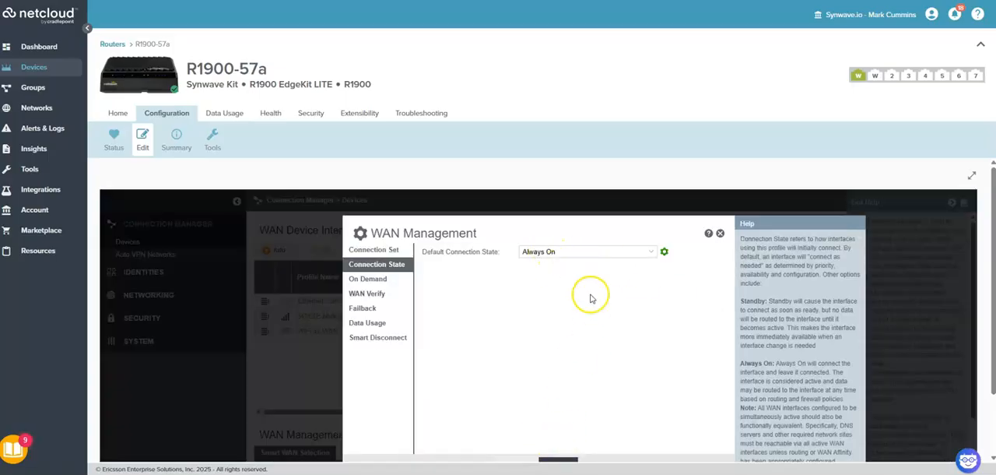
click(973, 177)
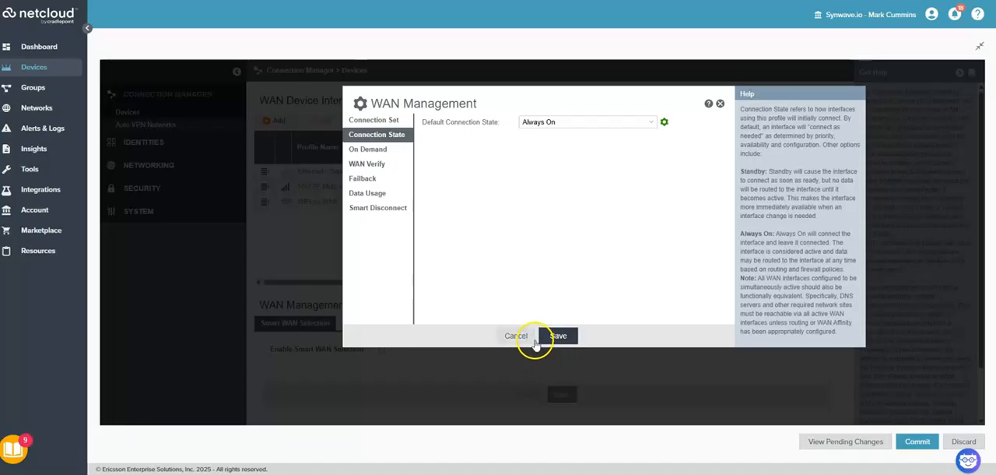
click(621, 120)
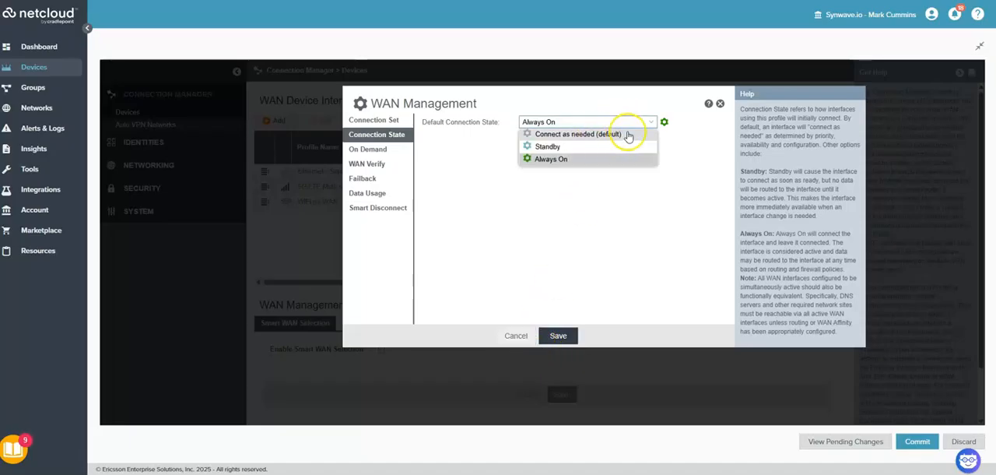
click(515, 335)
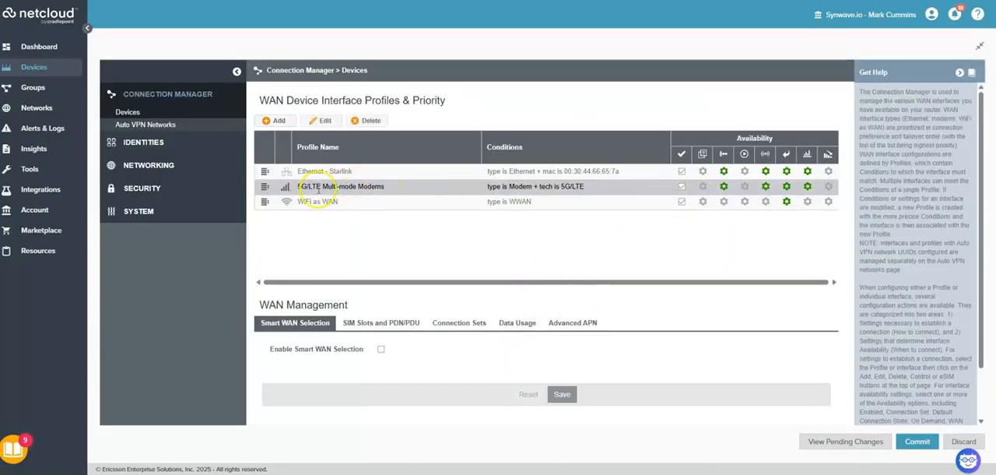
drag(307, 189, 314, 188)
click(374, 240)
click(375, 189)
click(980, 45)
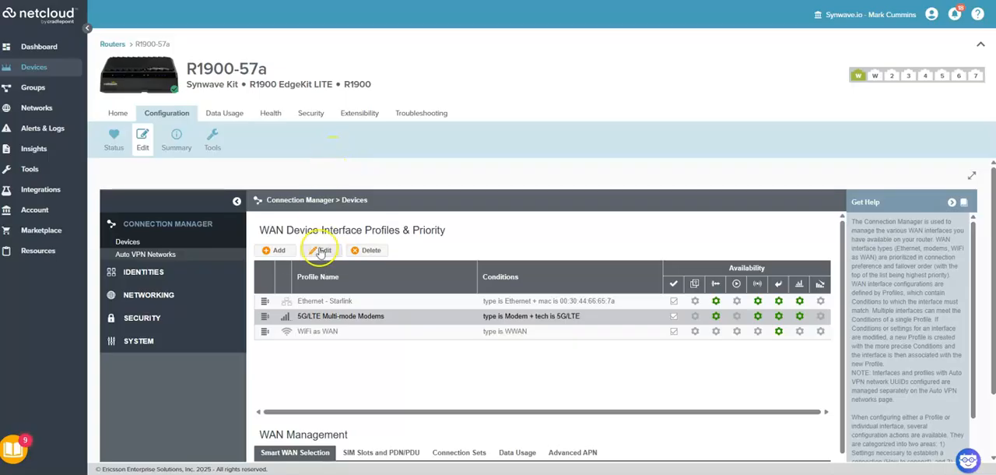
Add a WAN interface profile named ATT FN SIM1 with type Modem and modem template xxxxx5Gx
click(278, 249)
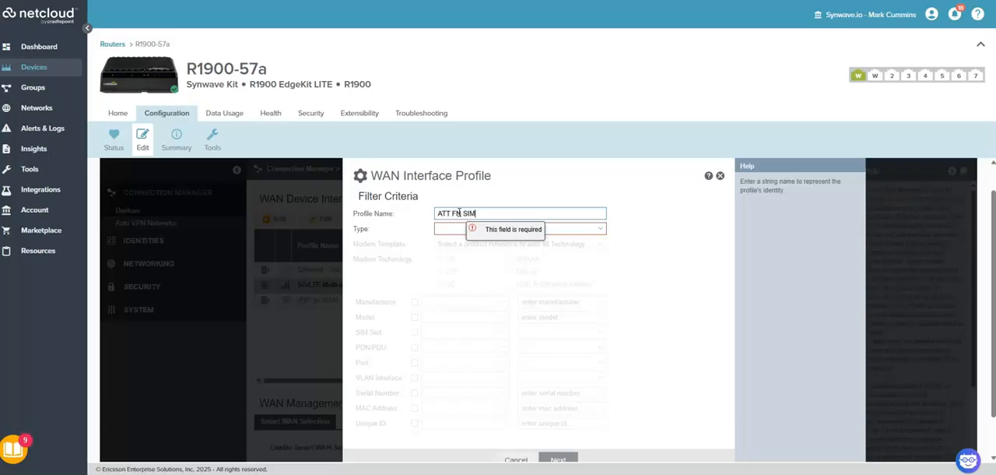
click(460, 228)
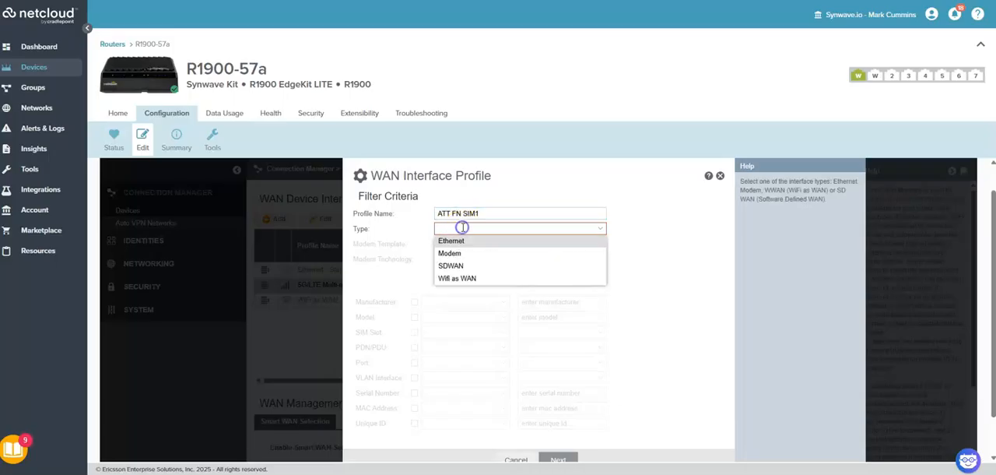
click(451, 255)
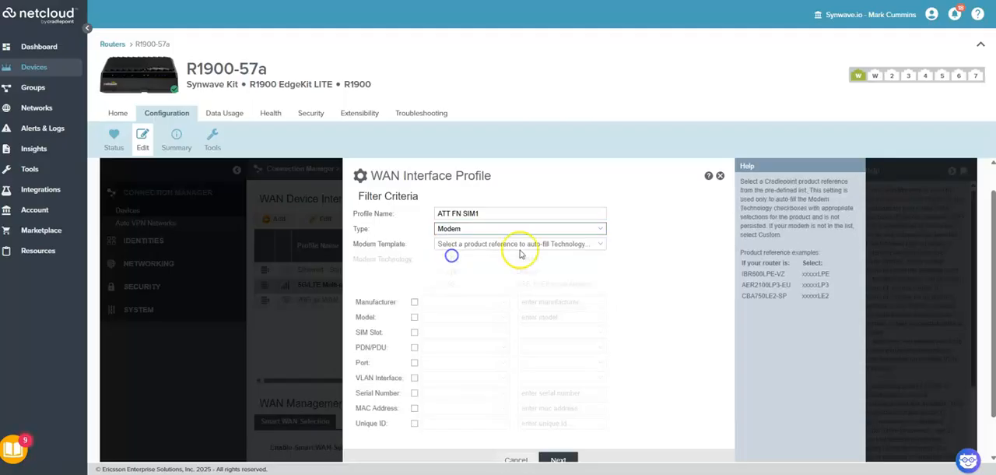
click(440, 244)
click(464, 268)
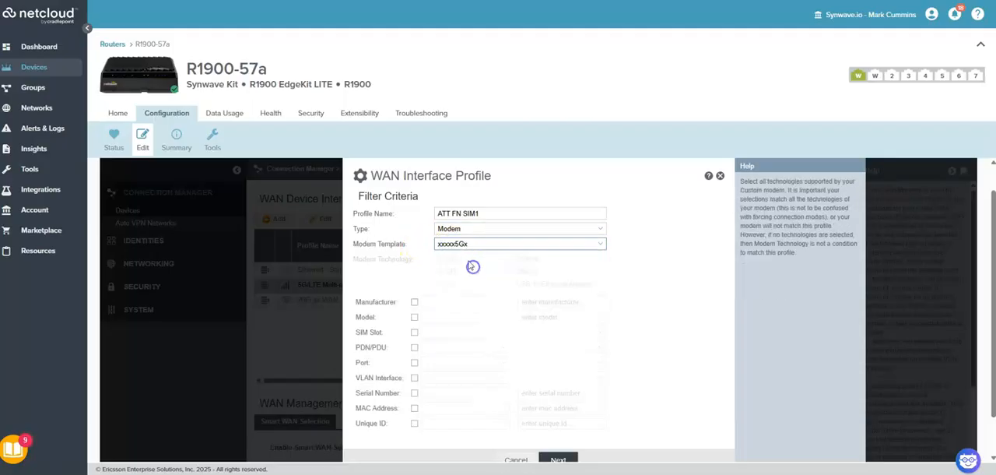
click(467, 243)
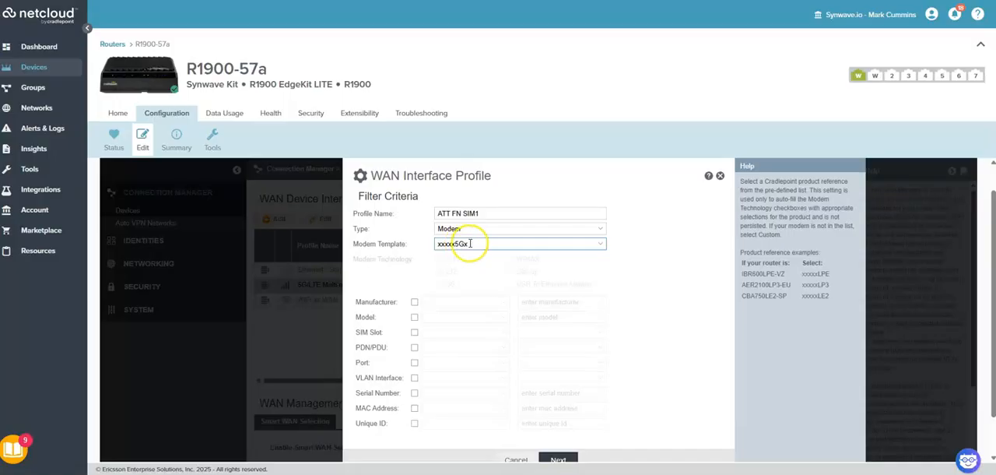
click(469, 244)
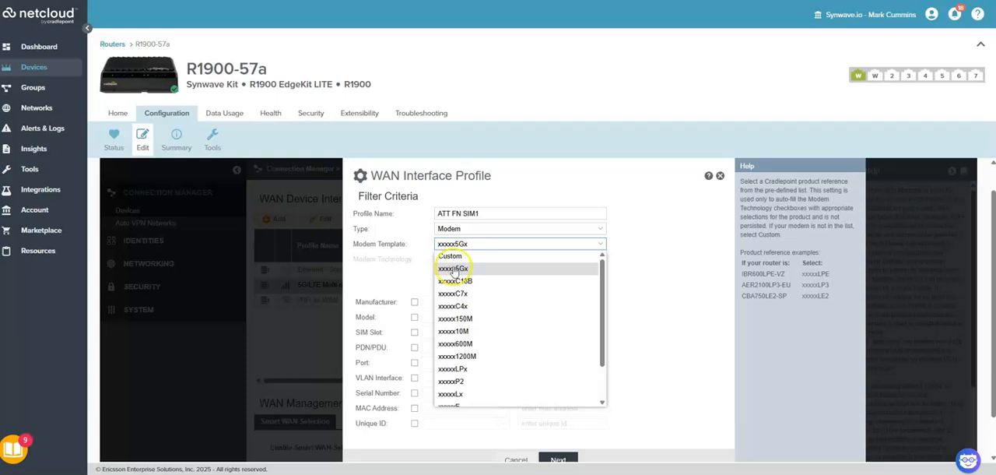
click(634, 240)
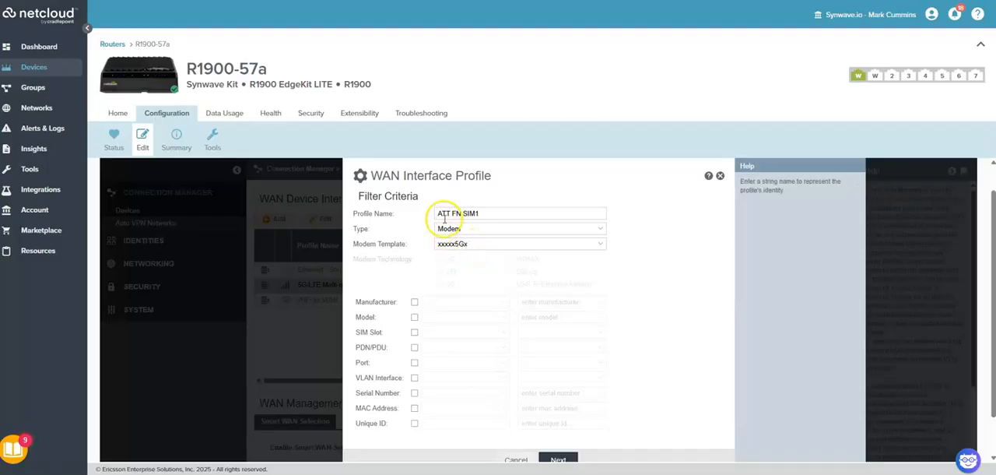
drag(437, 213, 463, 213)
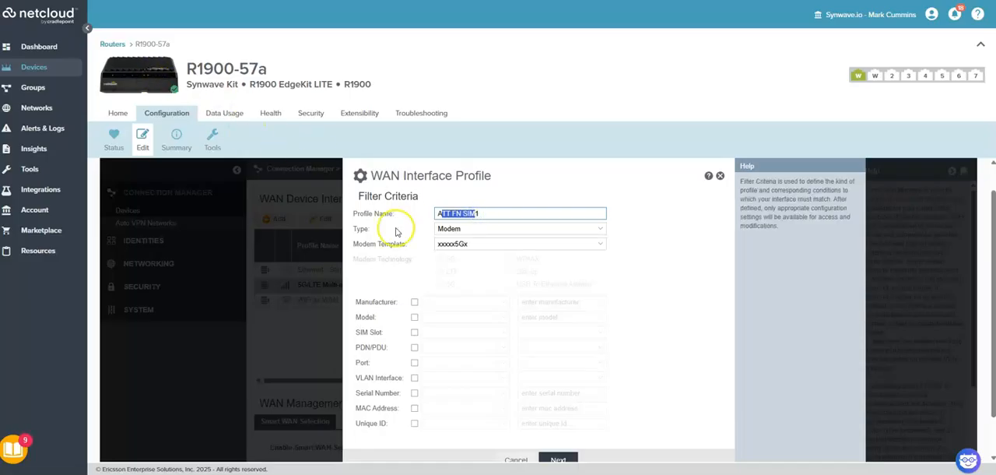
Enable the SIM Slot filter criterion for the new profile and set its condition to is 1
click(375, 331)
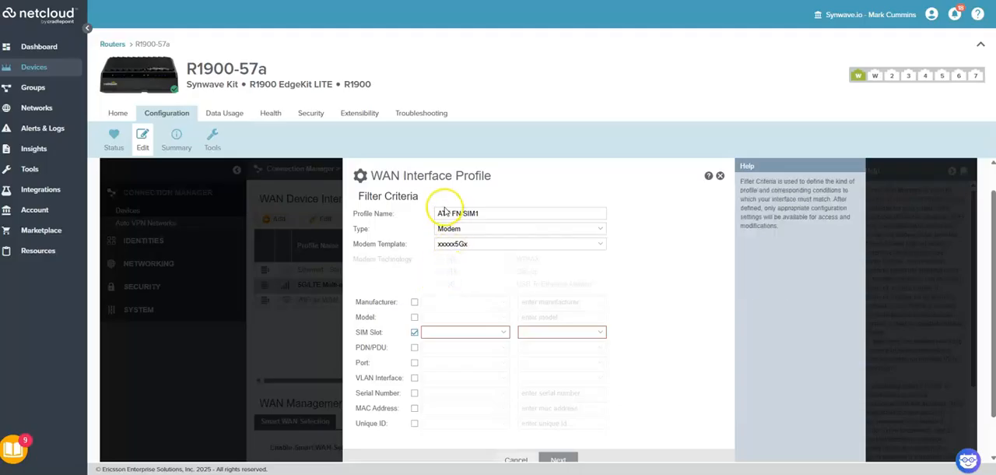
drag(447, 213, 494, 213)
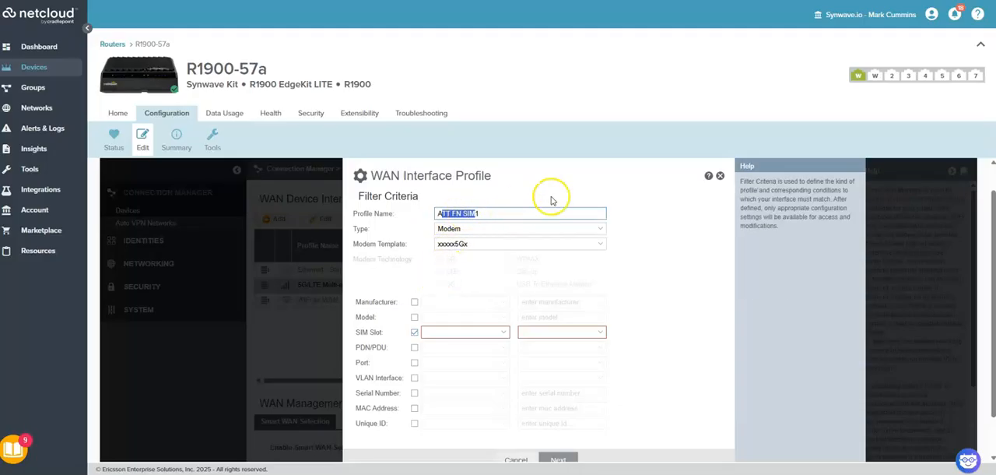
click(459, 328)
click(447, 344)
click(545, 332)
click(524, 348)
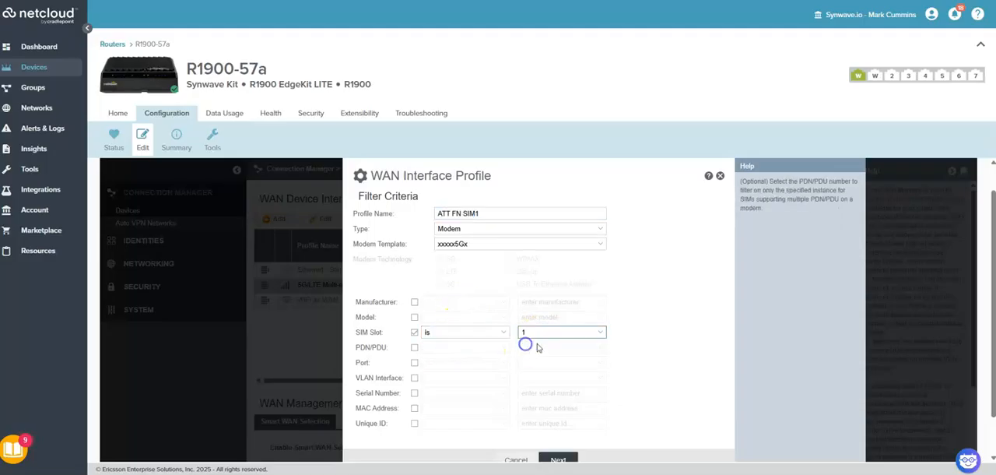
scroll(639, 315, down, 1)
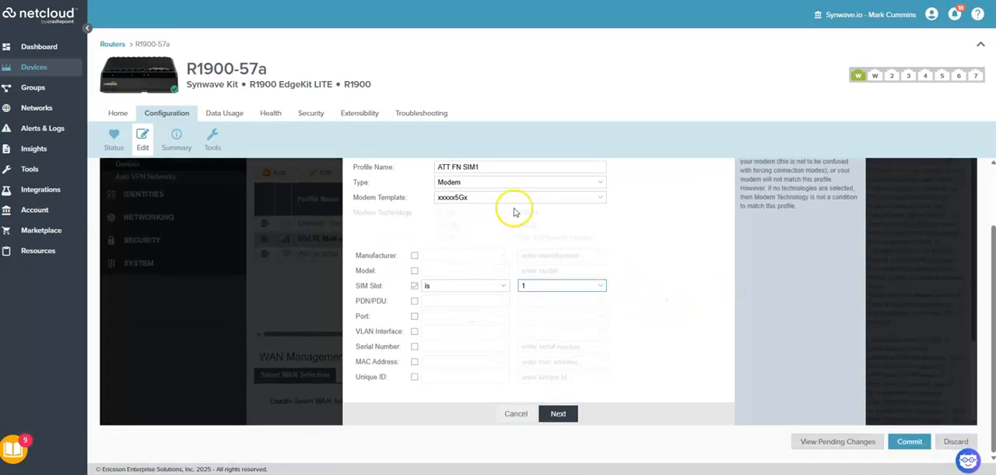
scroll(515, 264, up, 1)
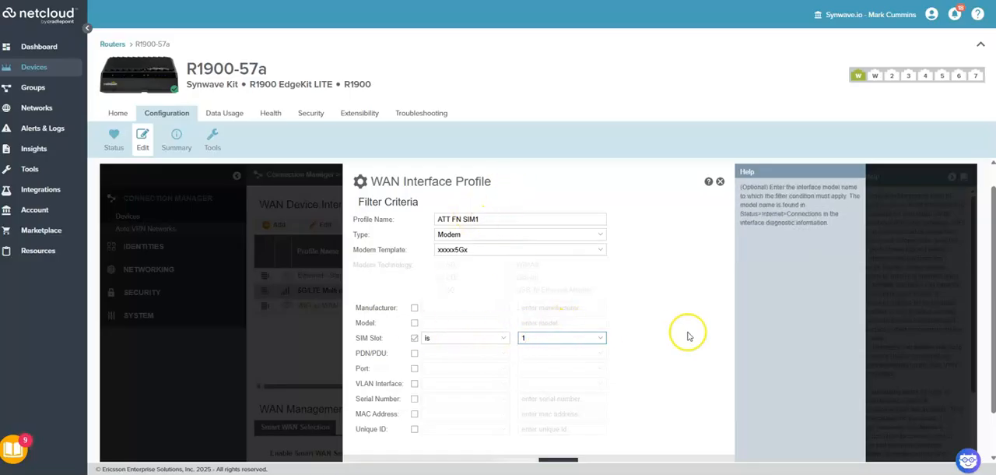
Continue to the ATT FN SIM1 profile's SIM/APN settings and set APN/DNN to Default Override with the override value 10013.FN
scroll(646, 362, down, 1)
click(564, 414)
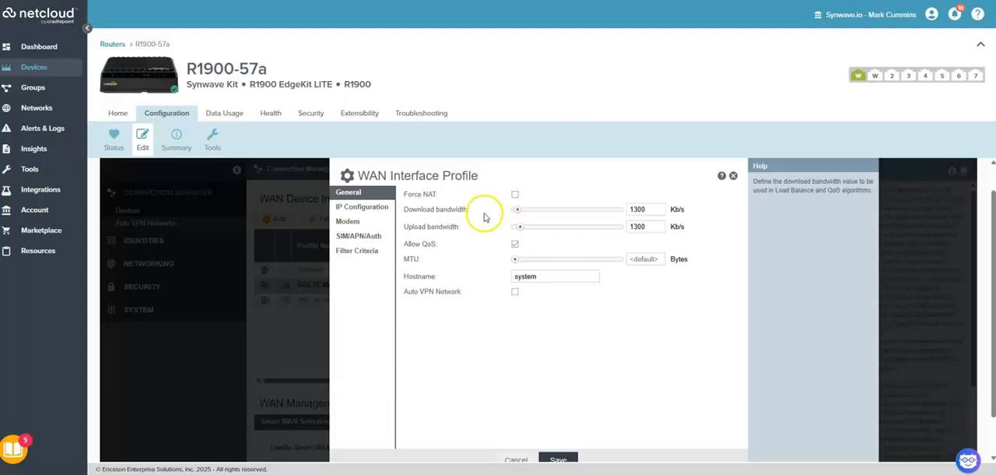
click(356, 237)
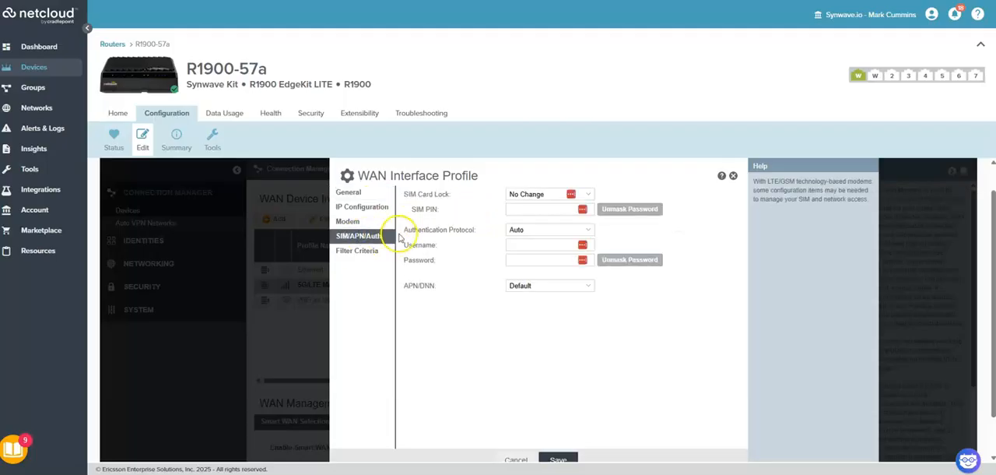
click(369, 252)
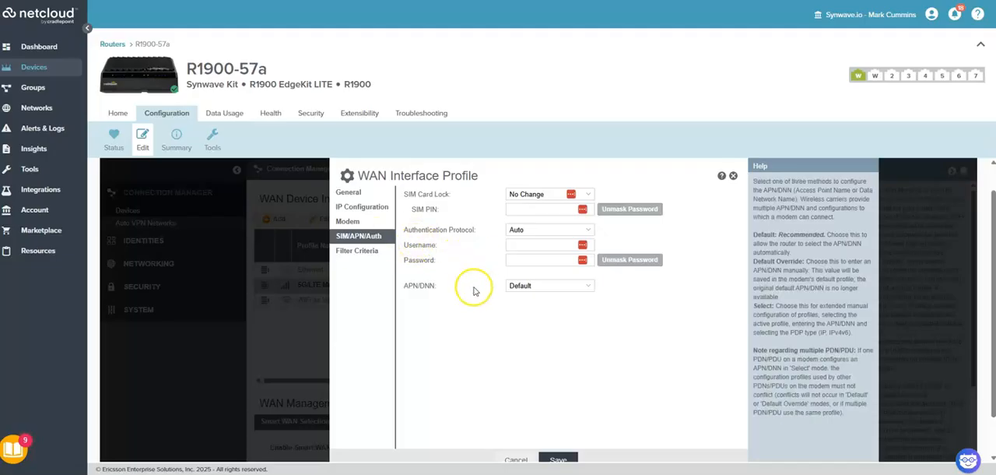
click(536, 286)
click(536, 311)
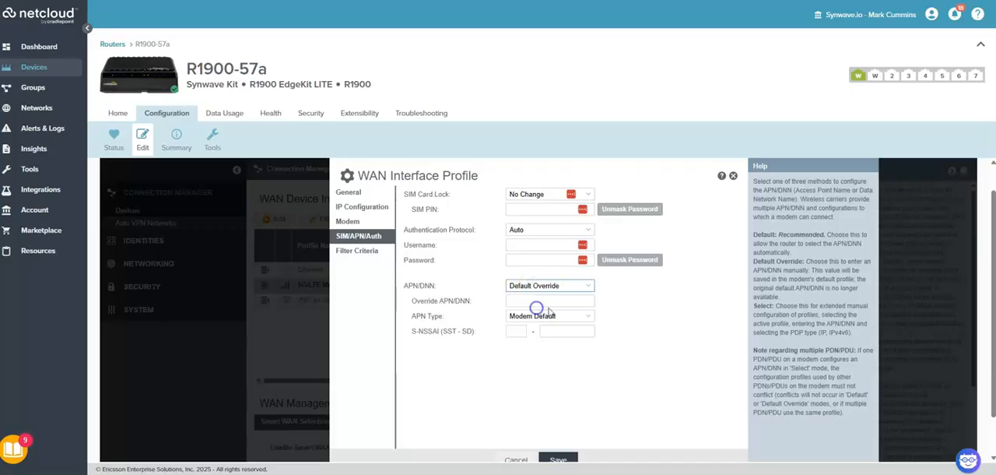
click(569, 301)
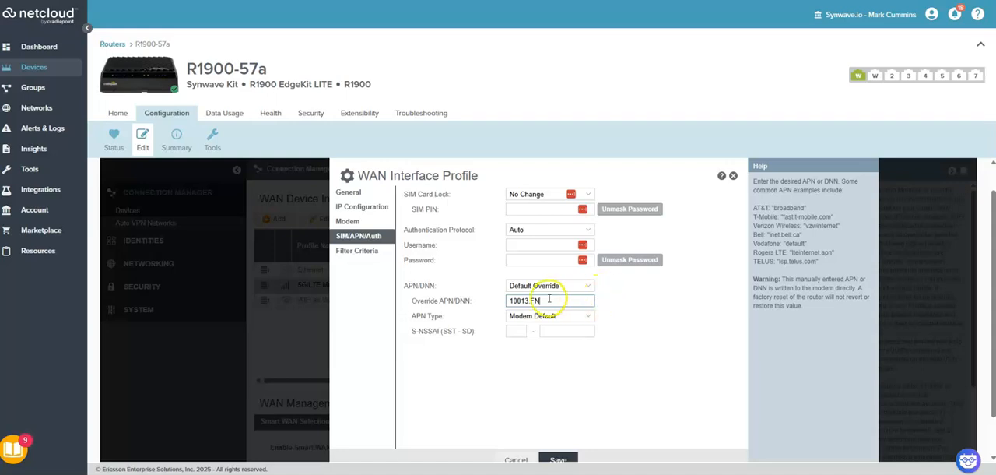
Review the APN/DNN mode choices, keep Default Override, and save the ATT FN SIM1 profile
drag(544, 300, 509, 300)
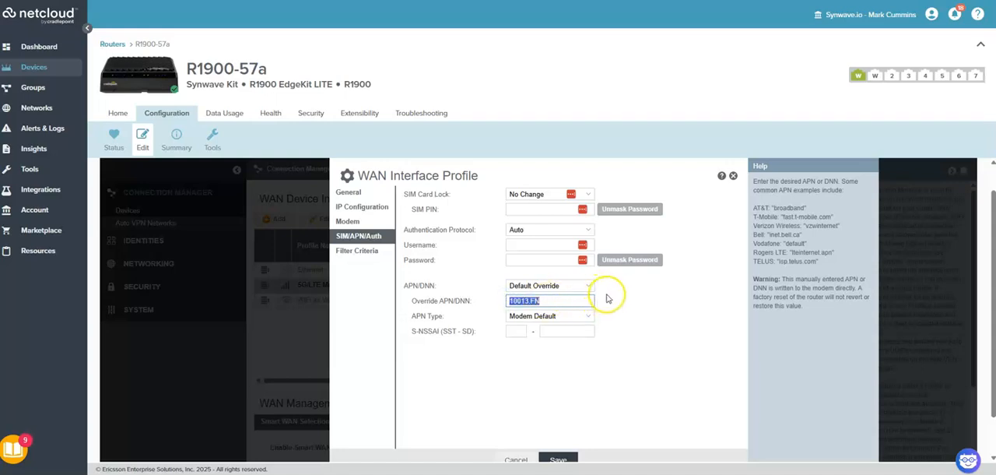
mouse_move(548, 284)
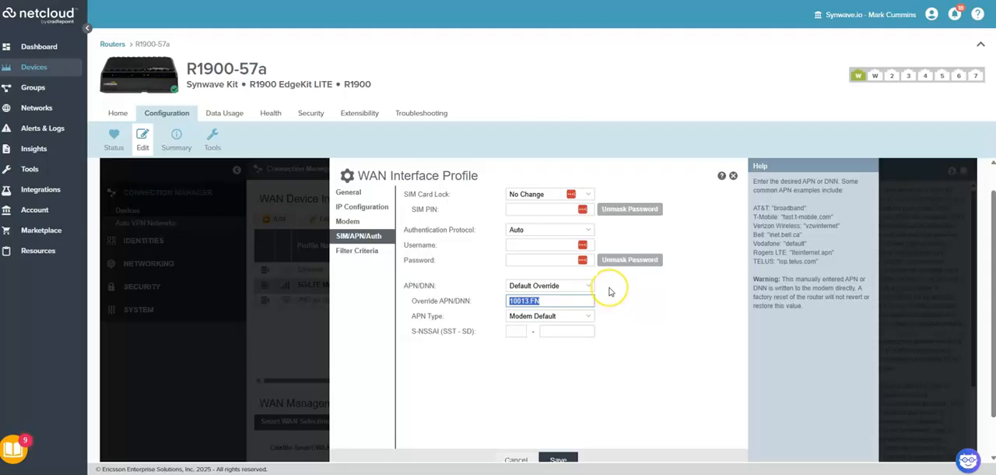
mouse_move(583, 285)
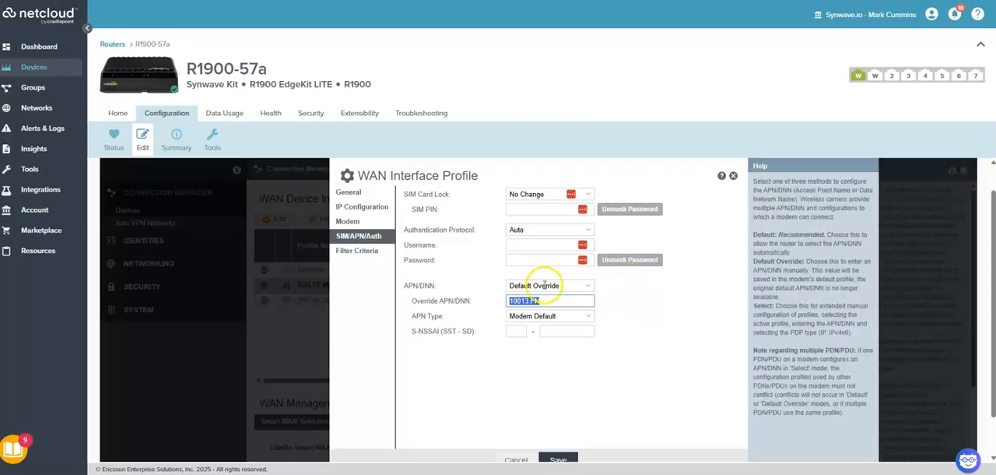
click(492, 288)
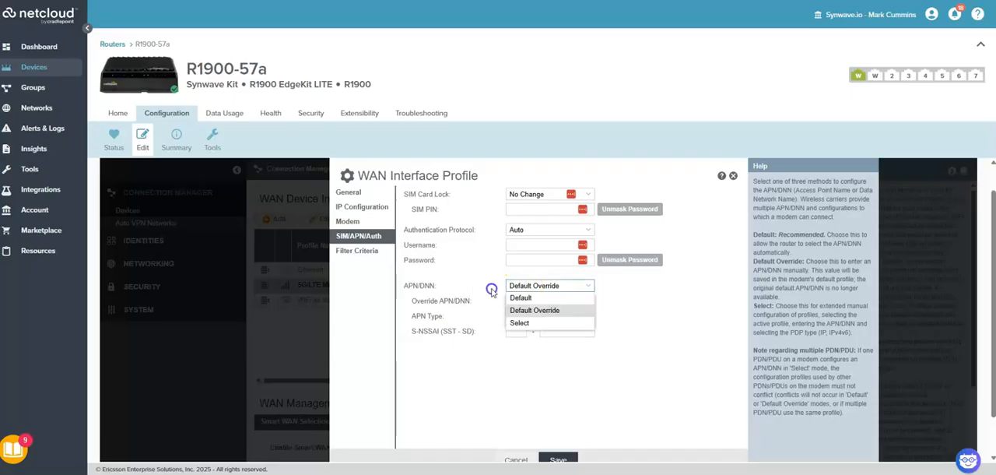
click(641, 347)
scroll(615, 358, down, 1)
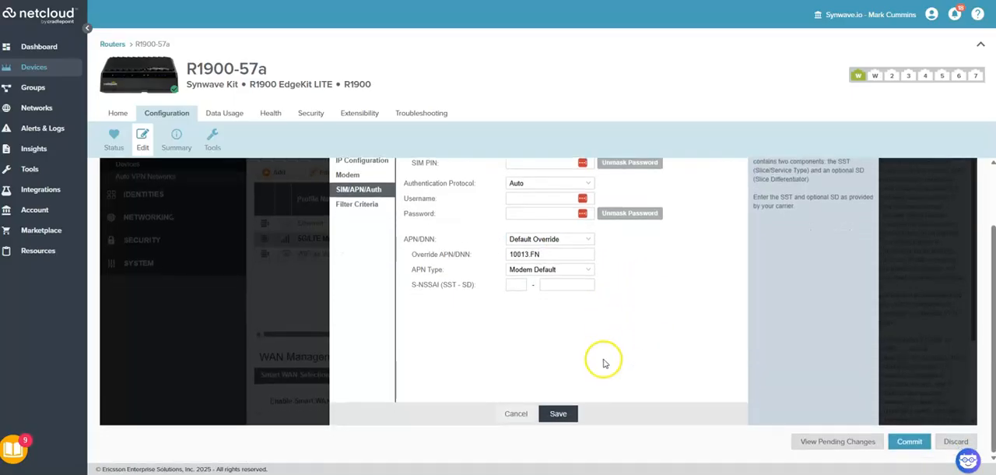
click(560, 413)
click(540, 352)
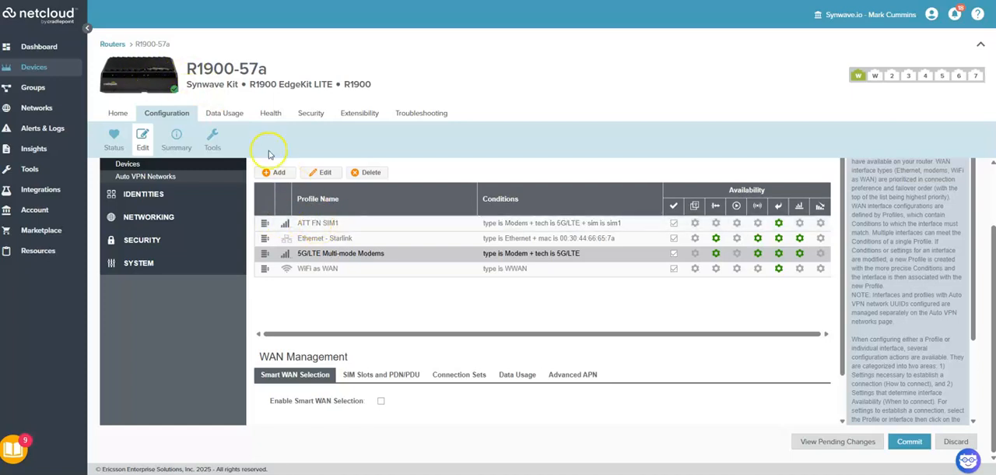
Add a WAN interface profile named VZ SIM1 Dual Modem with type Modem and modem template xxxxx5Gx
click(278, 173)
click(452, 214)
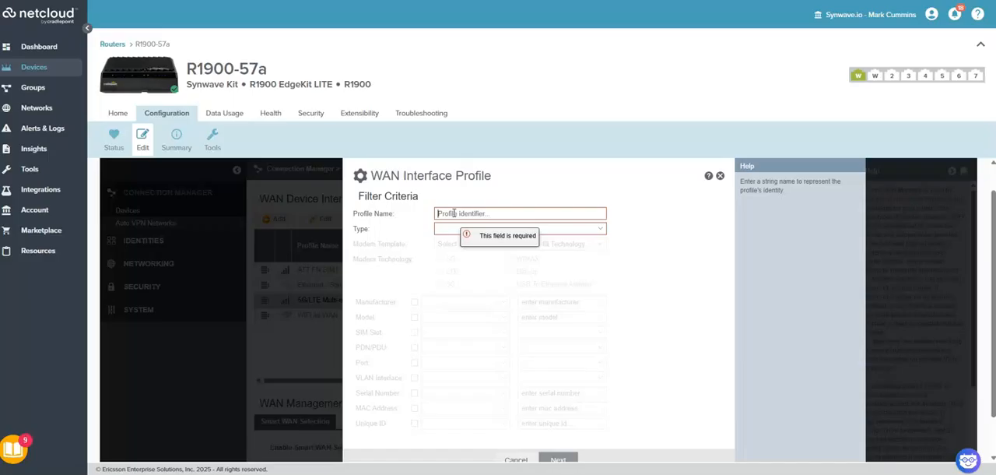
key(BackSpace)
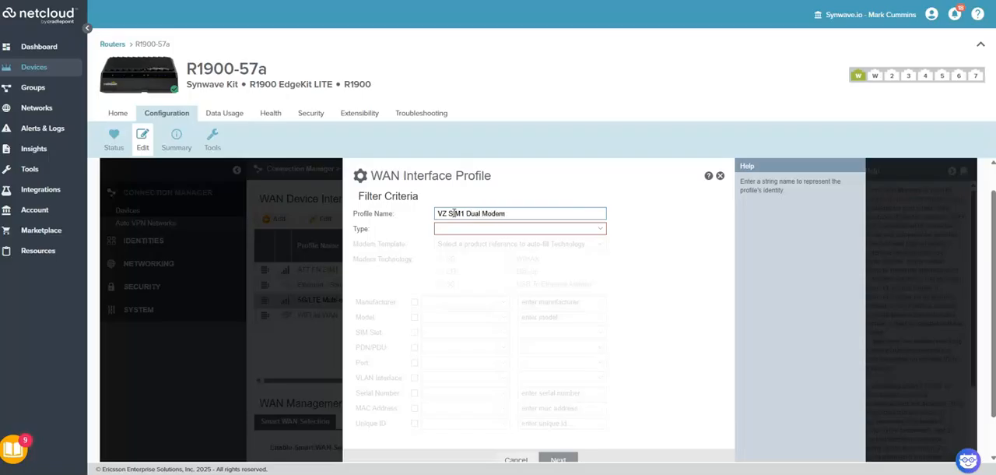
click(466, 227)
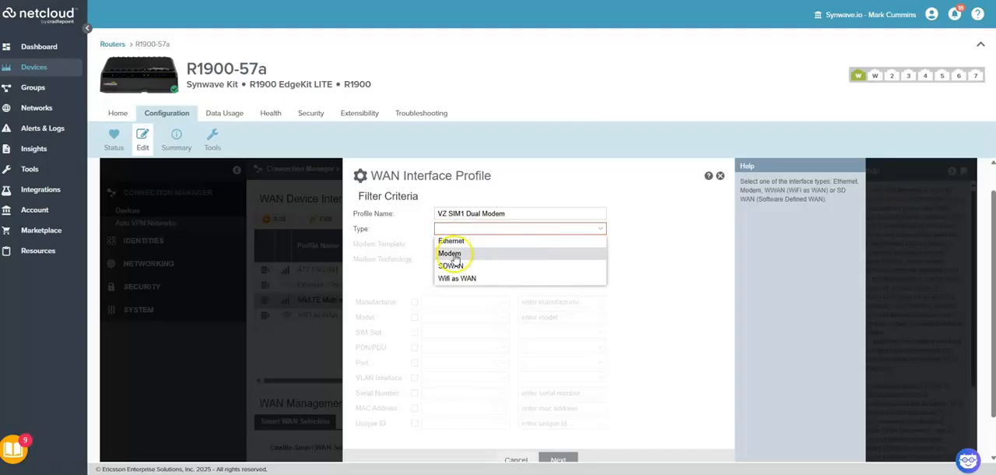
click(456, 252)
click(454, 245)
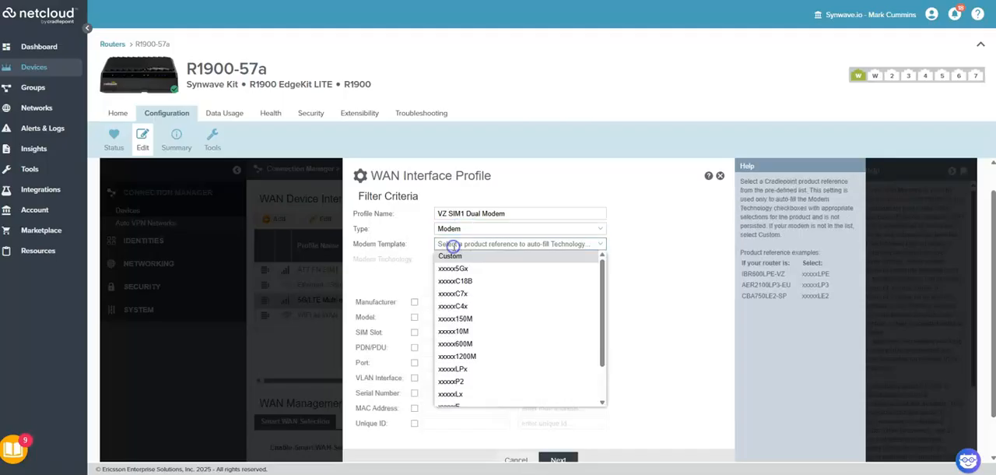
click(459, 271)
Enable the SIM Slot filter criterion for the VZ SIM1 Dual Modem profile and set its condition to is 1
click(414, 332)
click(462, 331)
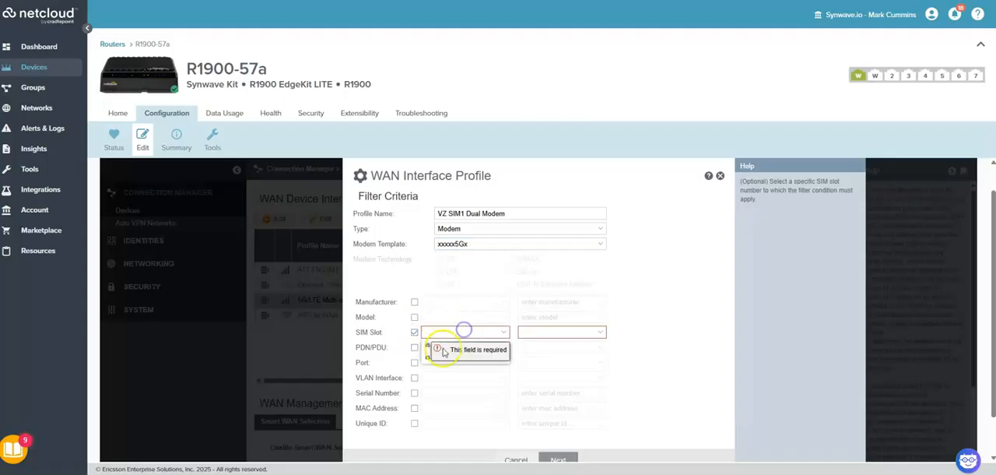
click(429, 347)
click(539, 334)
click(531, 348)
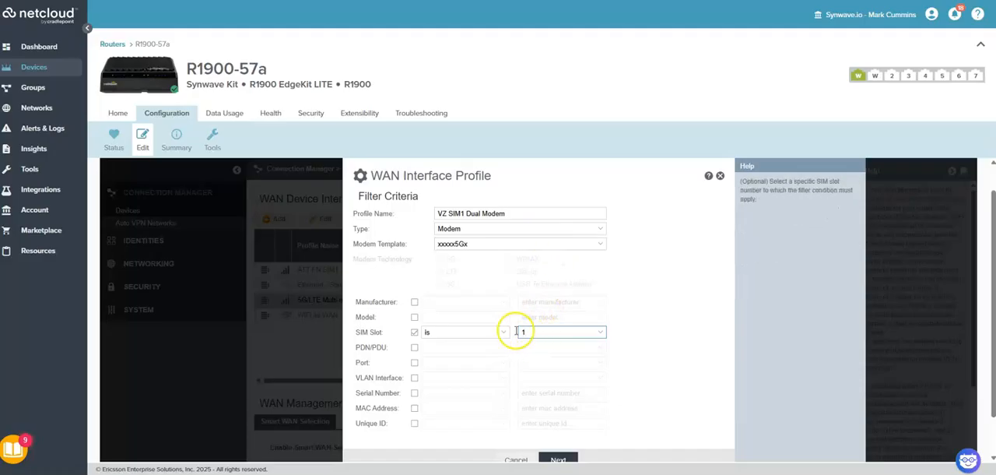
Enable the Port filter criterion for the VZ SIM1 Dual Modem profile and set its condition to is Modem 1
click(415, 363)
click(456, 362)
click(438, 376)
click(533, 362)
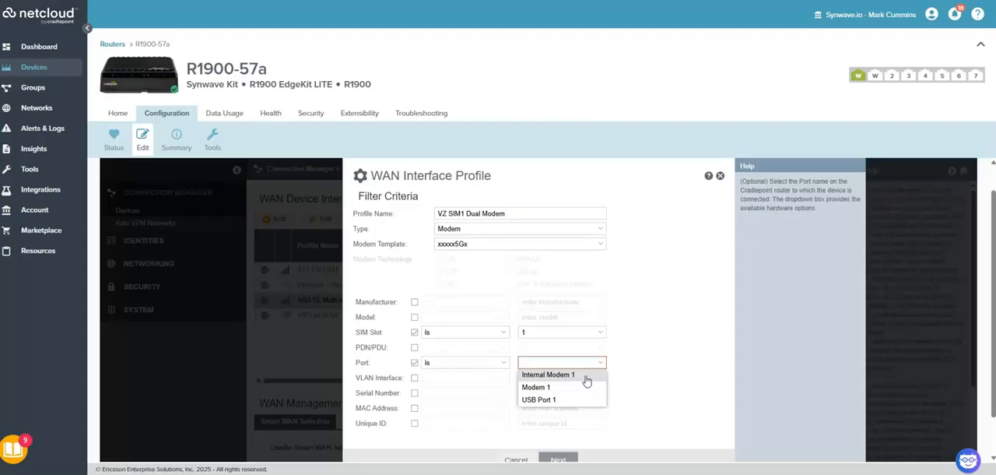
click(544, 388)
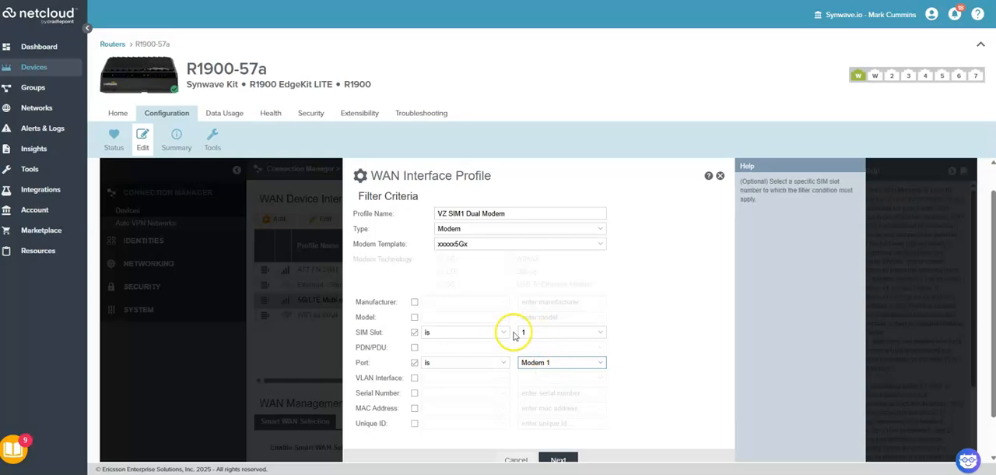
Check the VZ SIM1 Dual Modem profile's APN/DNN options, keep Default, and save the profile
click(572, 458)
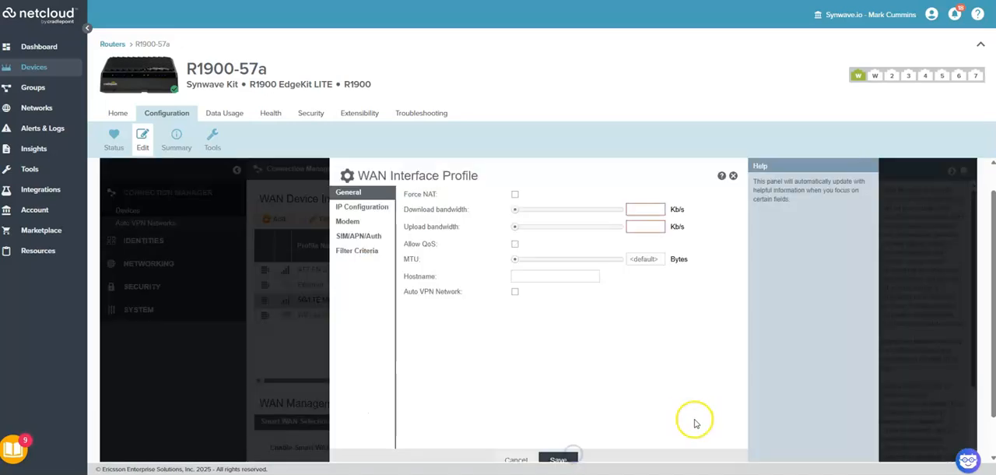
click(358, 235)
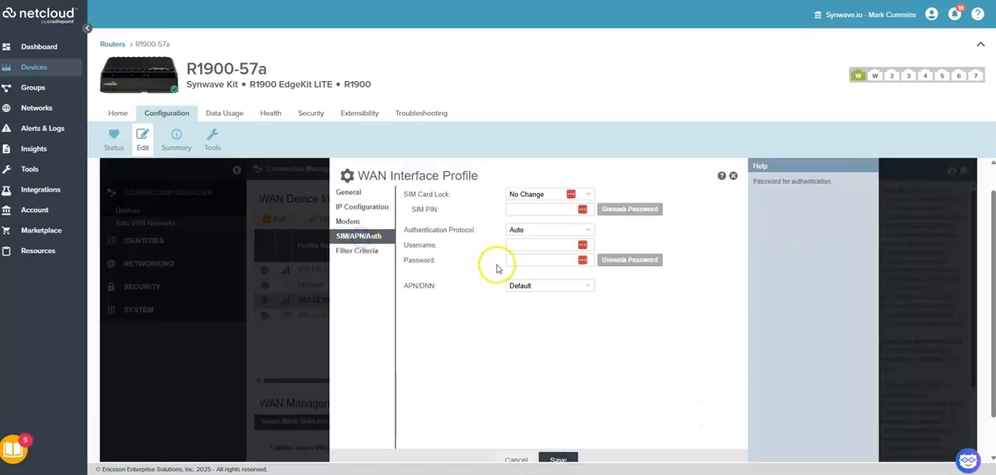
click(582, 285)
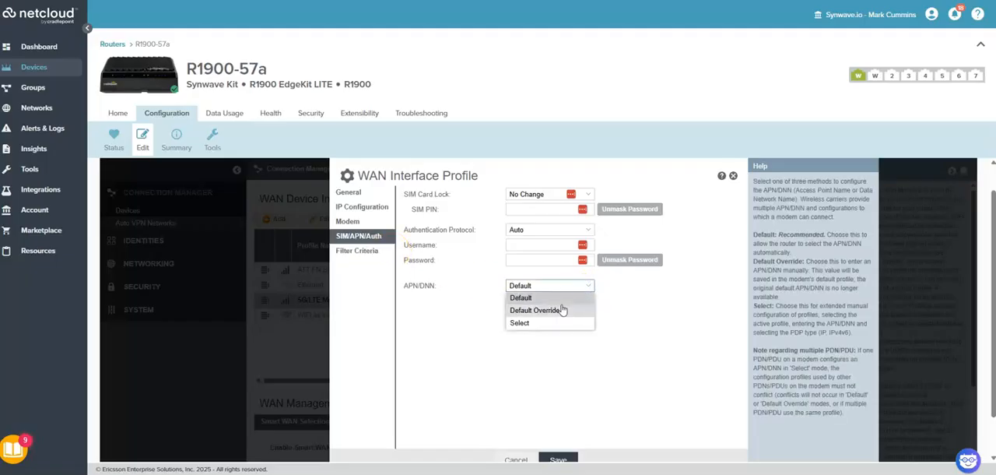
click(630, 291)
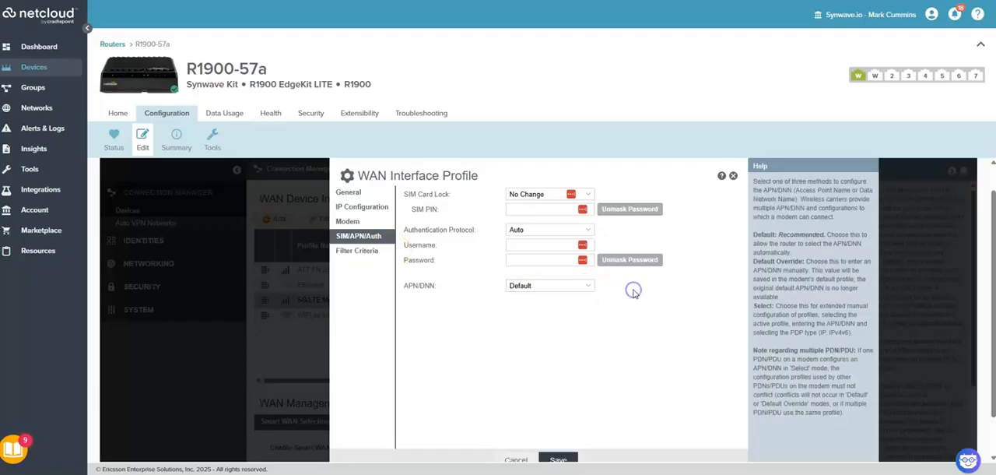
scroll(639, 308, down, 1)
click(560, 416)
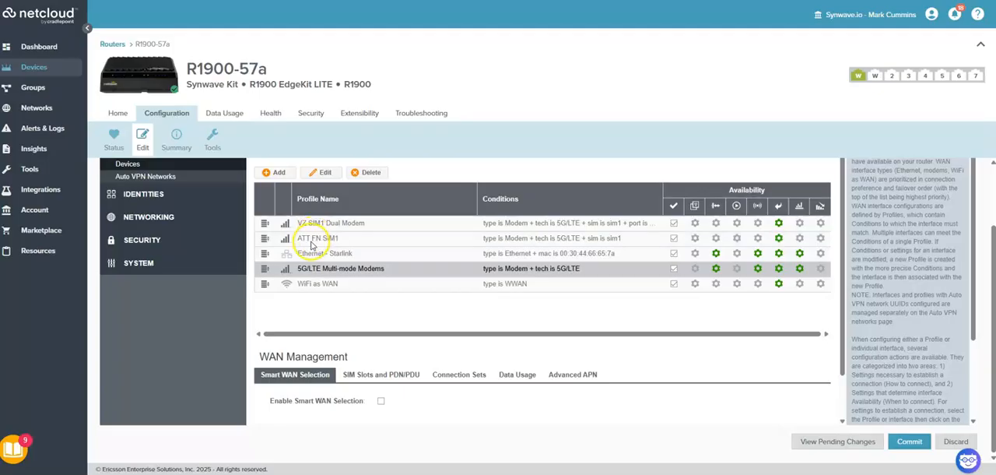
Reorder the WAN profile priority to Ethernet - Starlink first, ATT FN SIM1 second and VZ SIM1 Dual Modem third
drag(265, 268, 265, 226)
drag(264, 270, 265, 253)
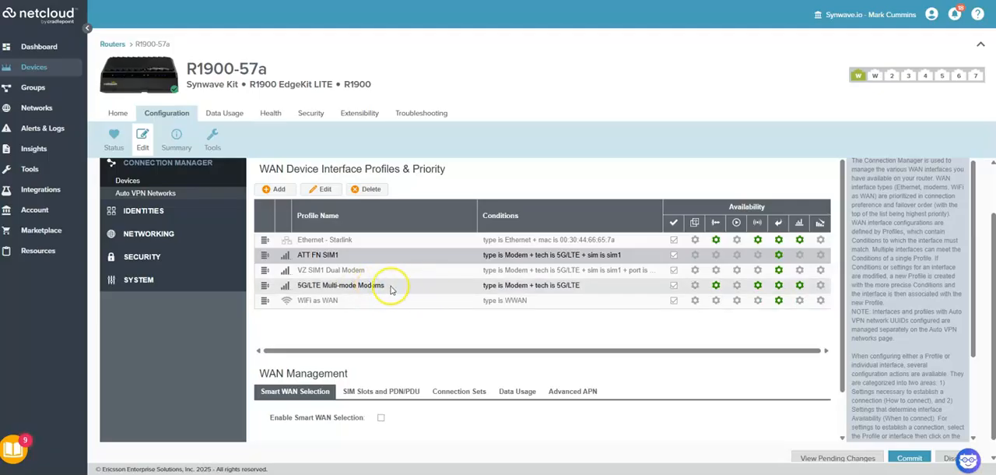
Set the 5G/LTE Multi-mode Modems profile's default connection state to Connect as needed (default) and save
click(716, 286)
click(544, 220)
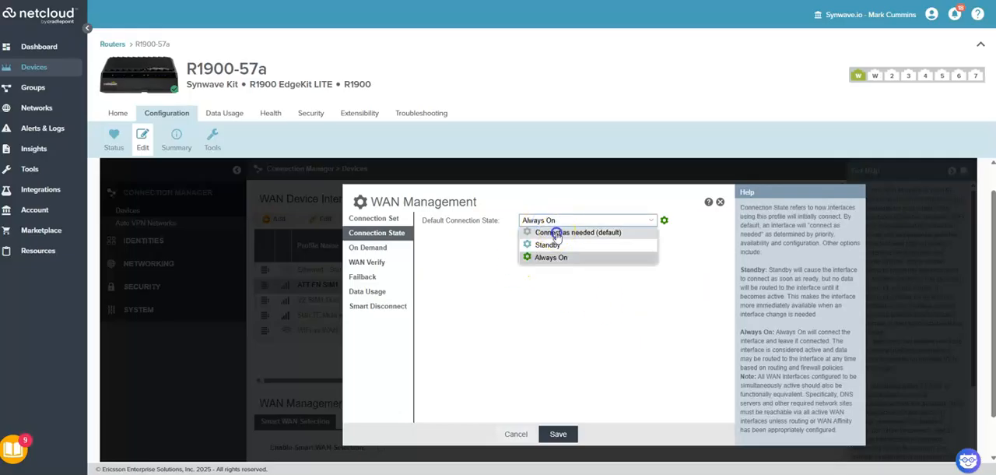
click(557, 233)
click(557, 433)
click(545, 344)
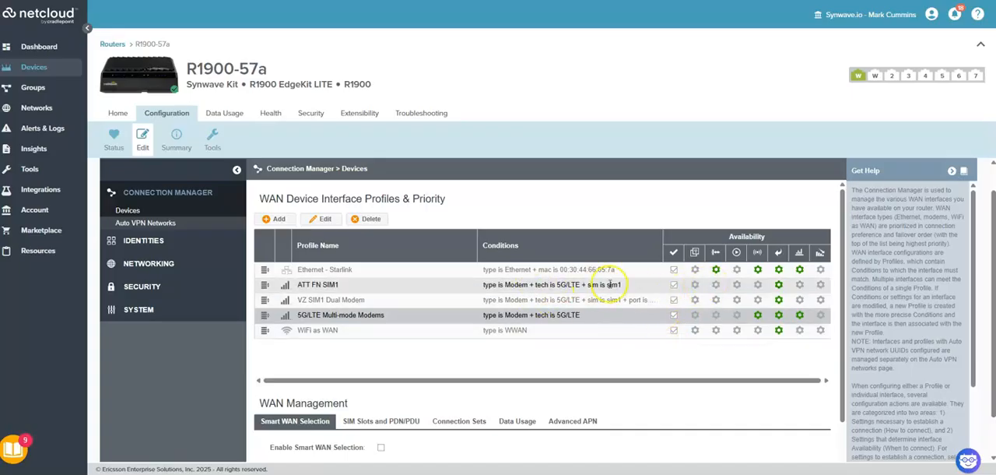
Set the ATT FN SIM1 profile's default connection state to Always On and save
click(716, 287)
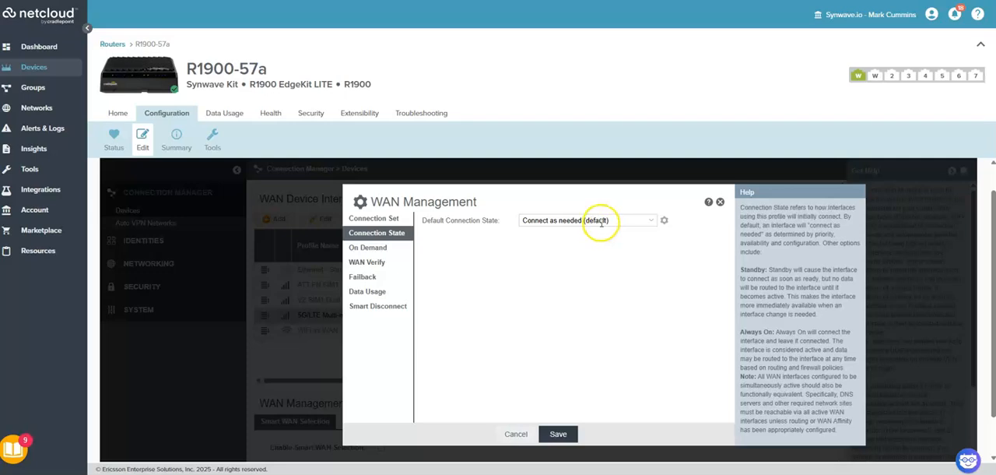
click(576, 220)
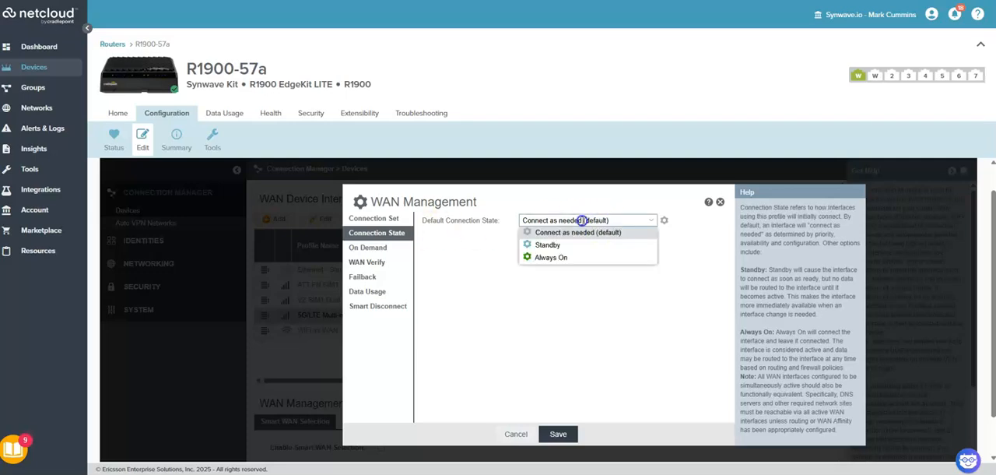
click(554, 257)
click(559, 433)
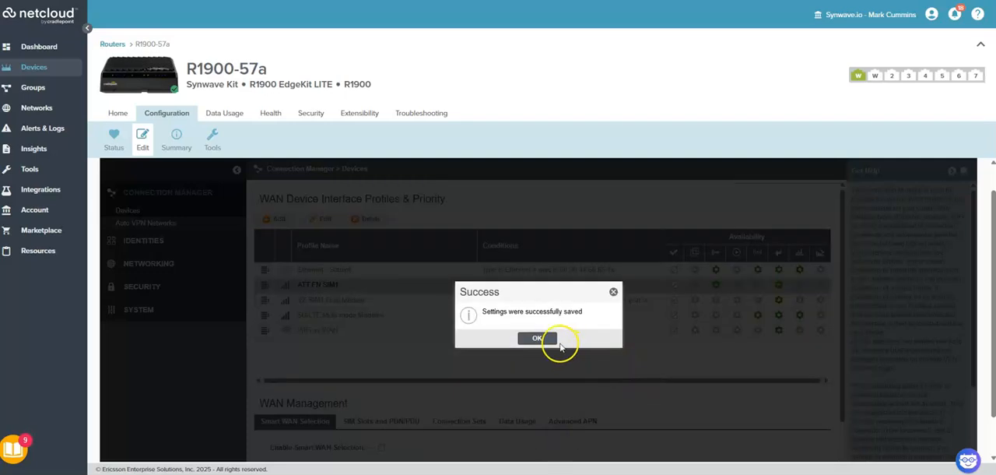
click(552, 340)
Set the VZ SIM1 Dual Modem profile's default connection state to Always On and save
click(713, 302)
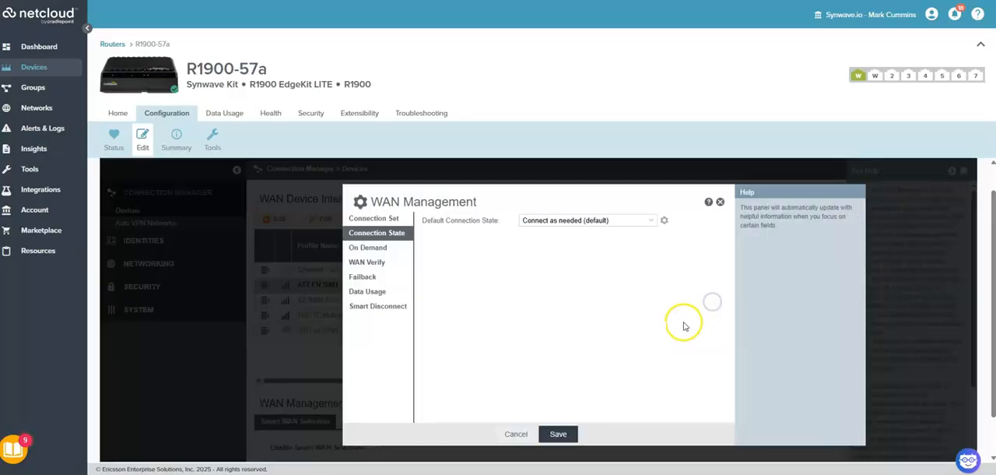
click(592, 221)
click(565, 259)
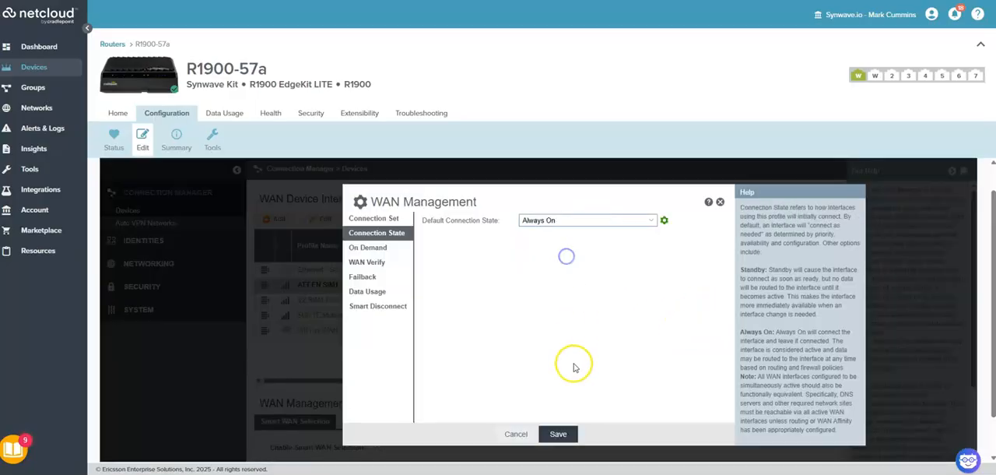
click(559, 433)
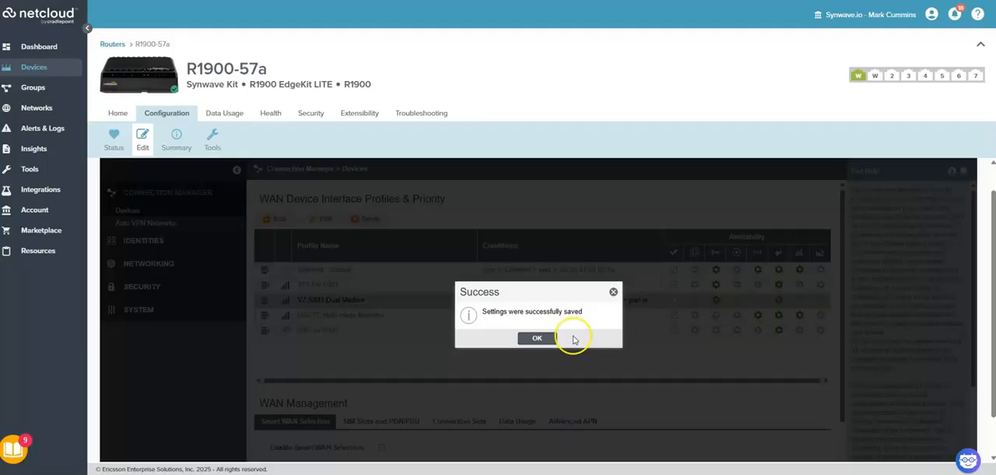
click(538, 339)
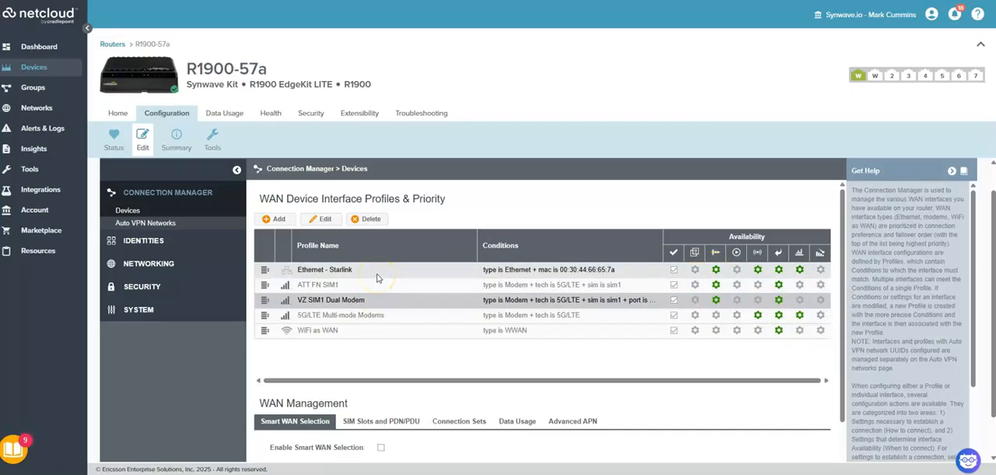
click(365, 297)
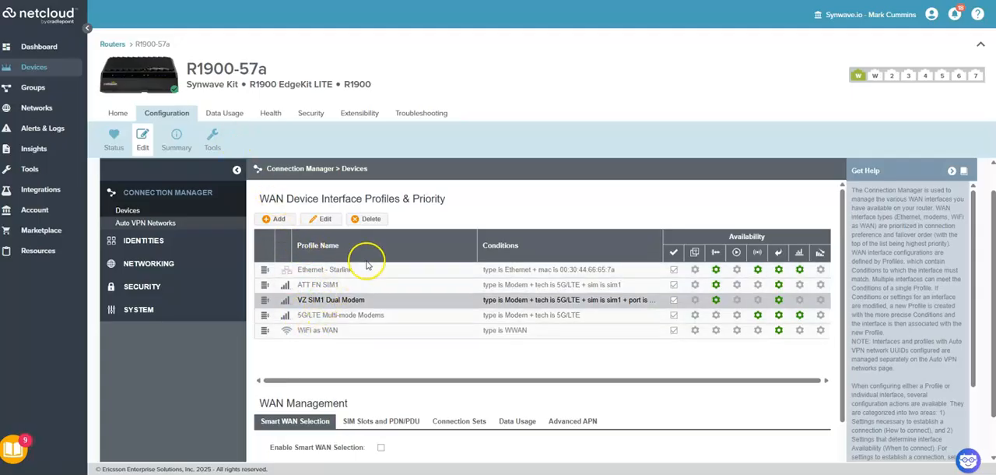
Delete the VZ SIM1 Dual Modem WAN interface profile
click(367, 219)
click(516, 339)
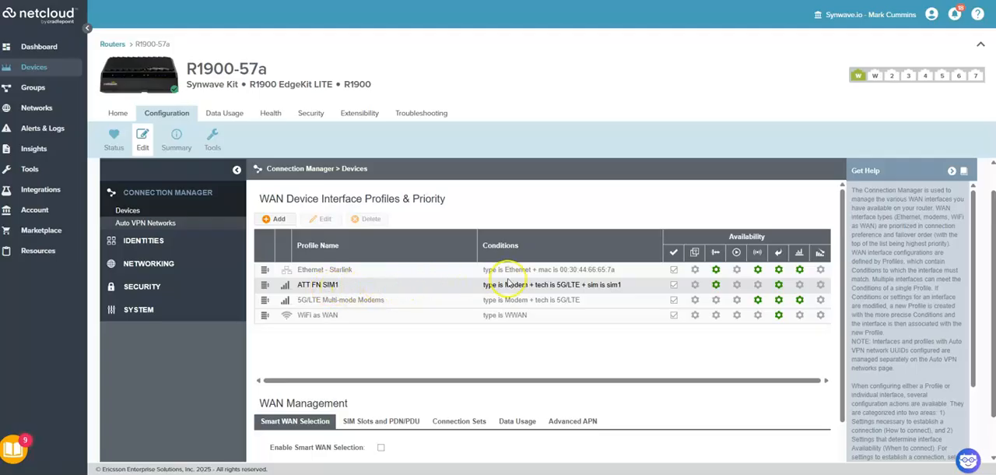
Review the APN override configured in the ATT FN SIM1 profile and close it without saving
click(357, 286)
click(321, 219)
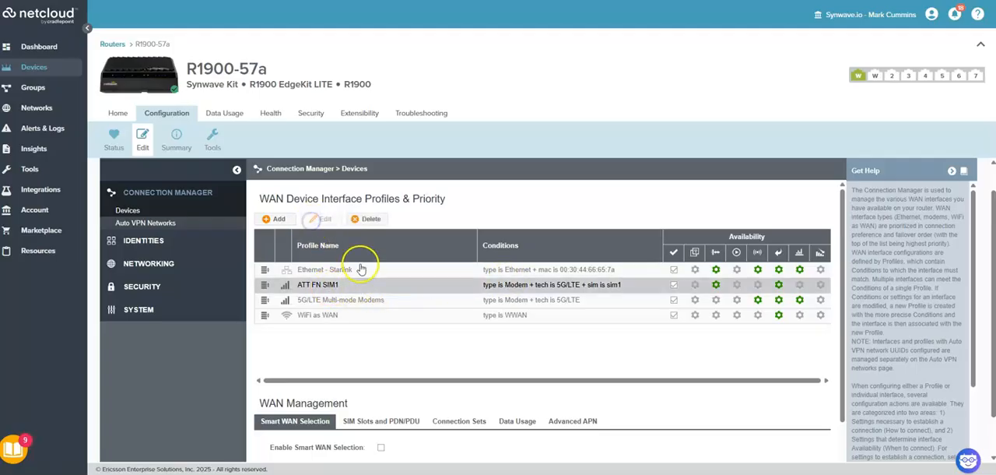
click(354, 244)
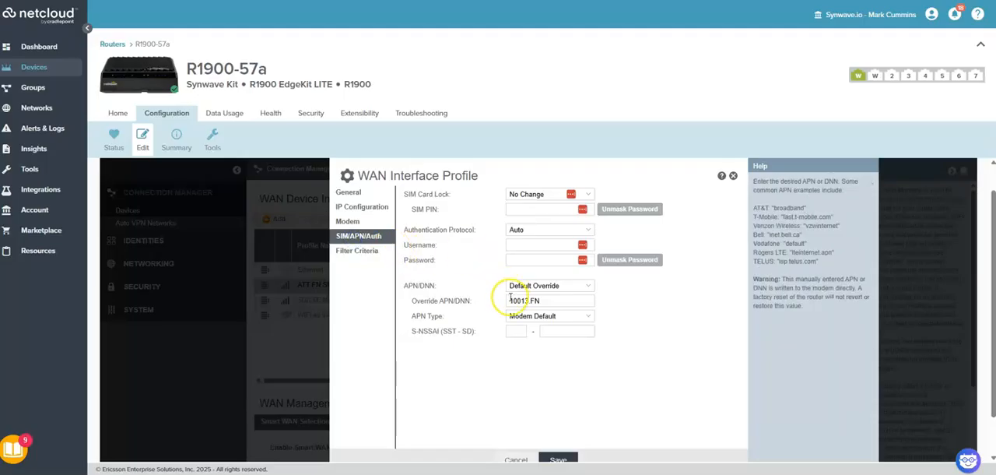
drag(556, 300, 511, 300)
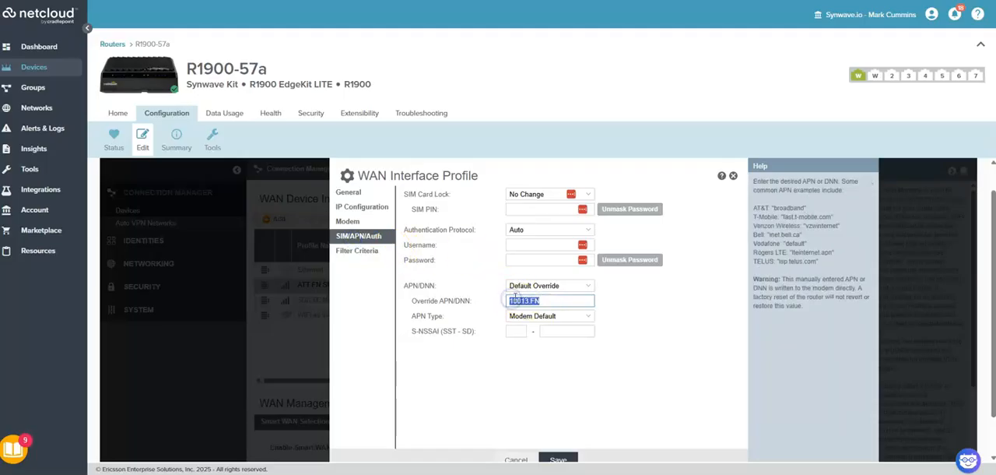
click(518, 458)
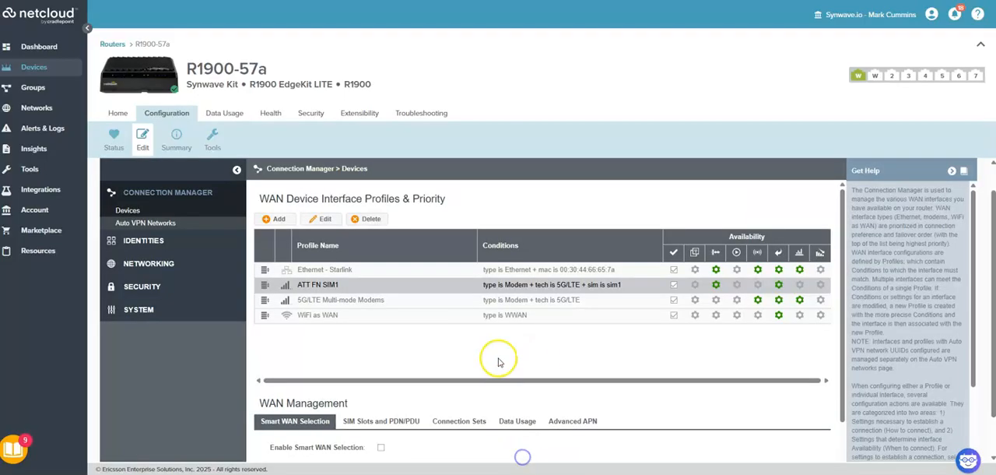
Inspect the 5G/LTE Multi-mode Modems profile's data usage and Smart Disconnect settings without changing them
click(337, 302)
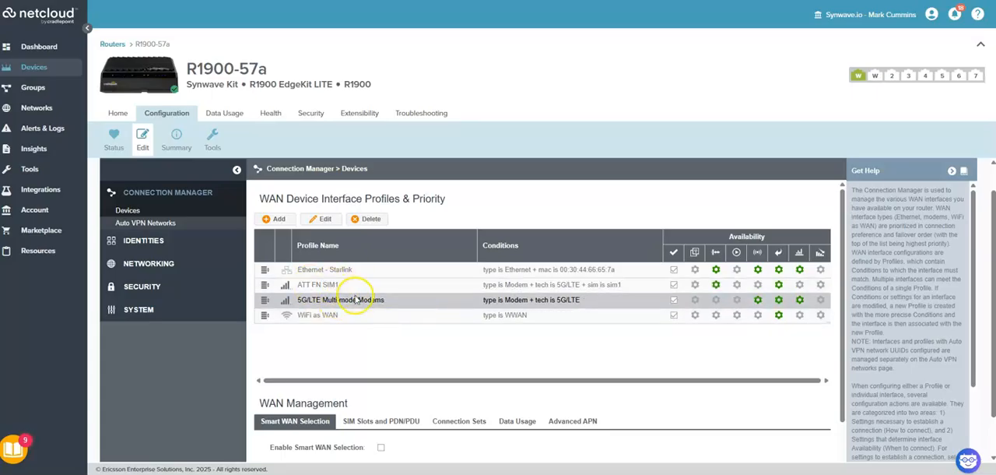
click(713, 300)
click(384, 292)
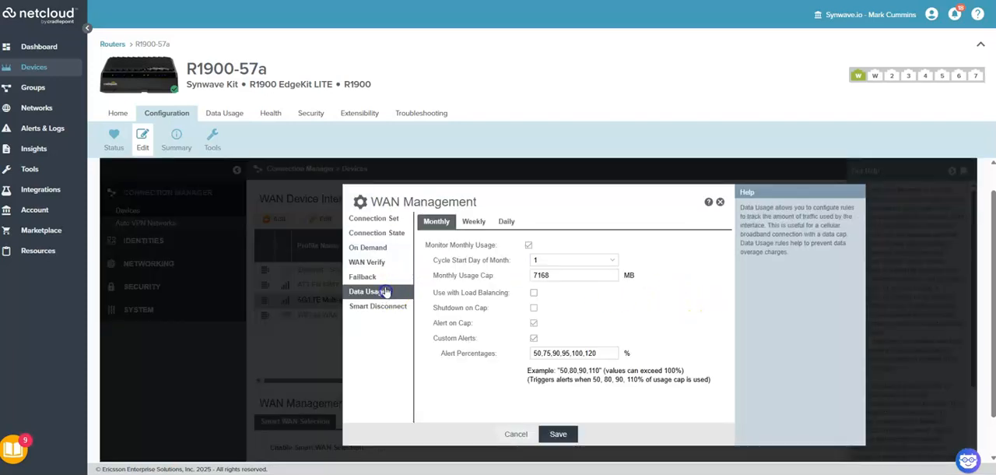
click(387, 303)
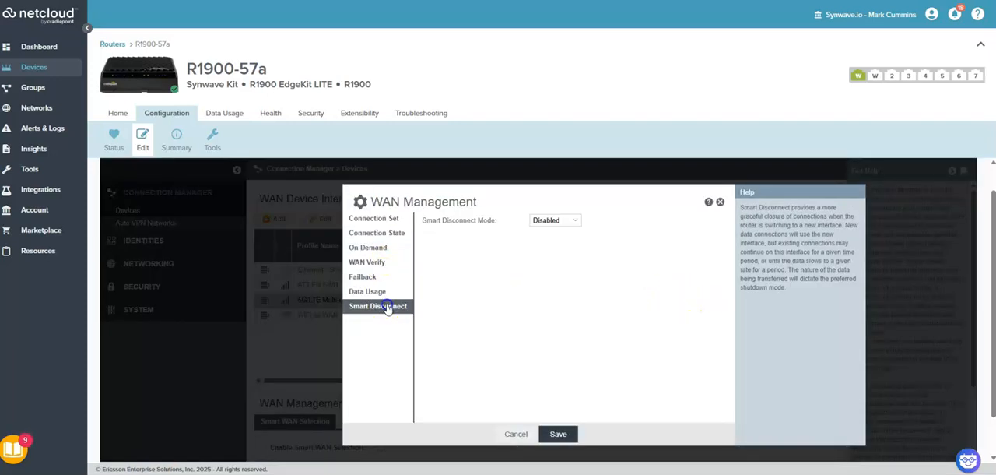
click(518, 433)
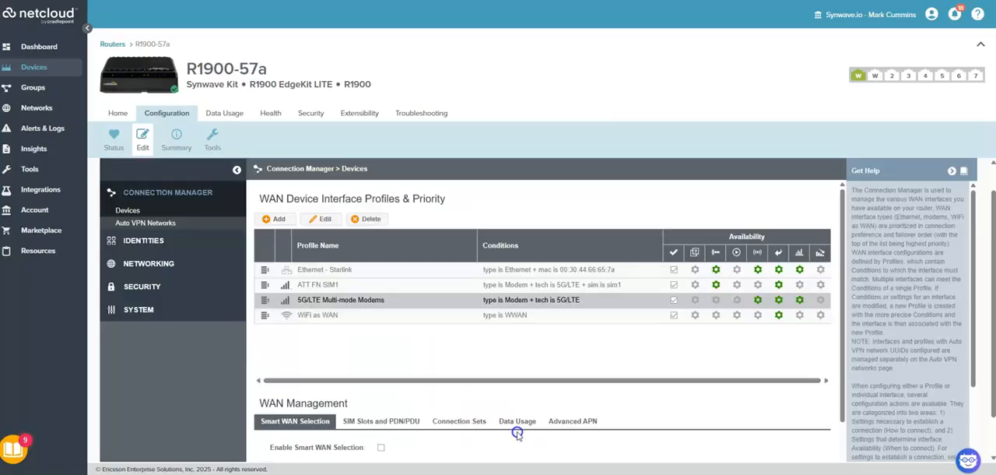
Try setting the 5G/LTE Multi-mode Modems profile's APN/DNN to Default Override with 10013.fn, then cancel the edit
click(333, 219)
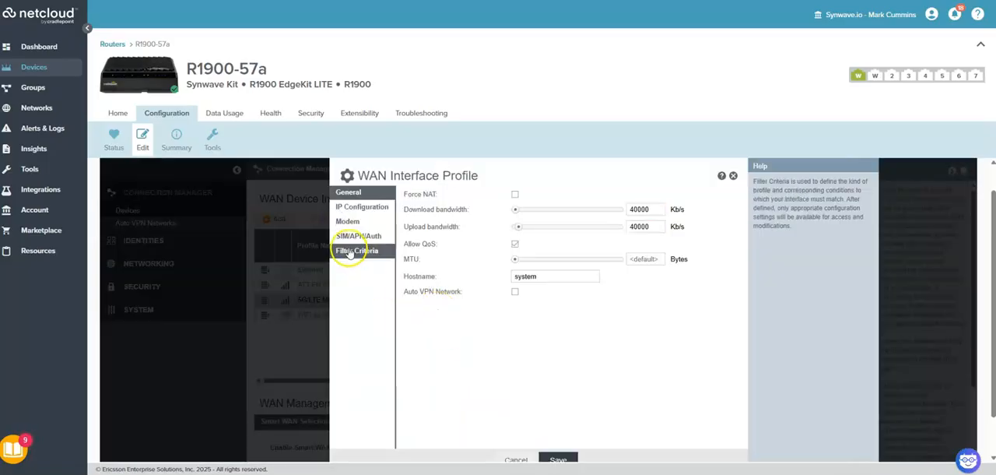
click(358, 236)
click(356, 250)
click(350, 237)
click(518, 286)
click(523, 309)
click(517, 300)
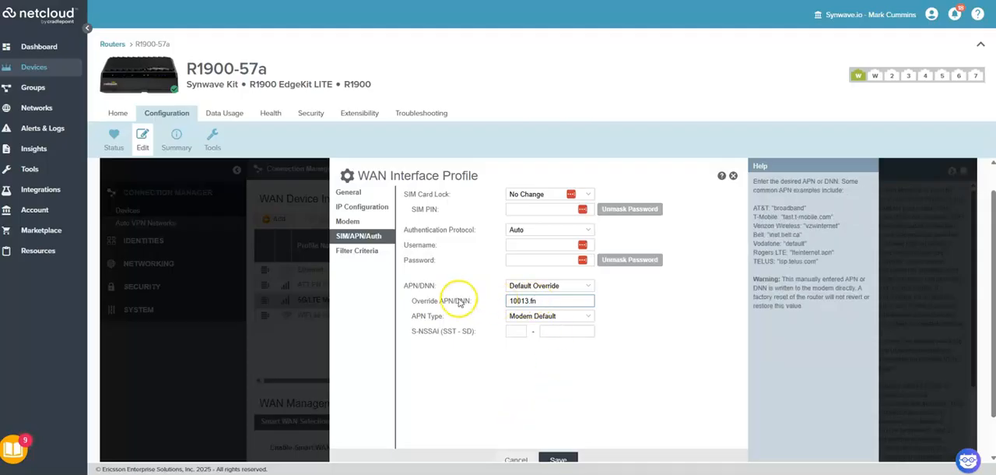
click(514, 459)
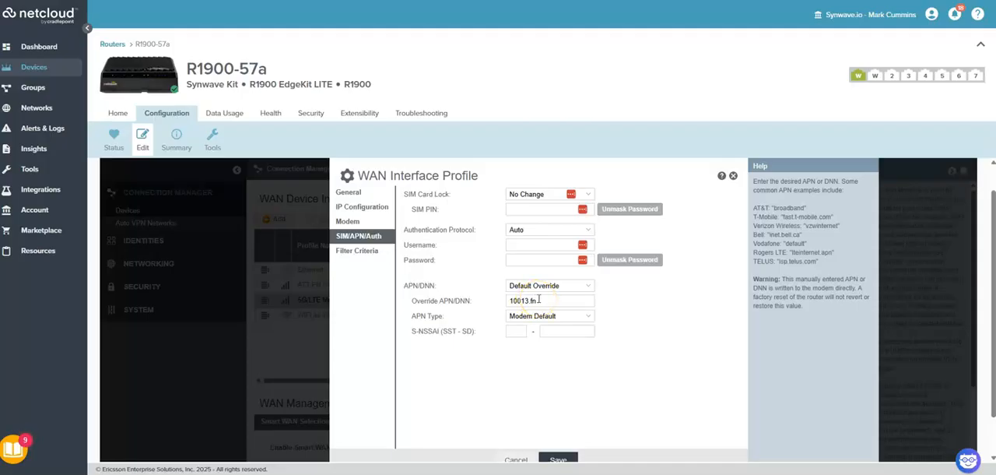
click(515, 459)
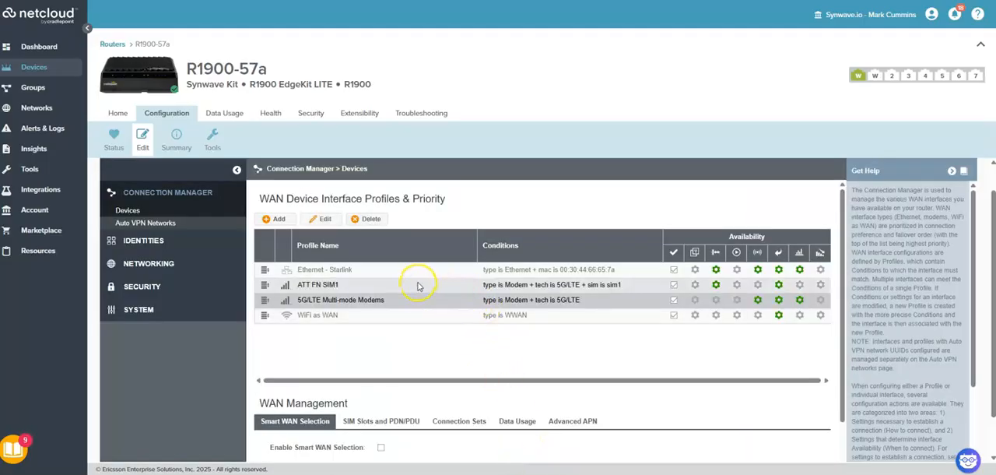
Recheck the SIM, APN and authentication settings of the ATT FN SIM1 profile without saving
click(352, 286)
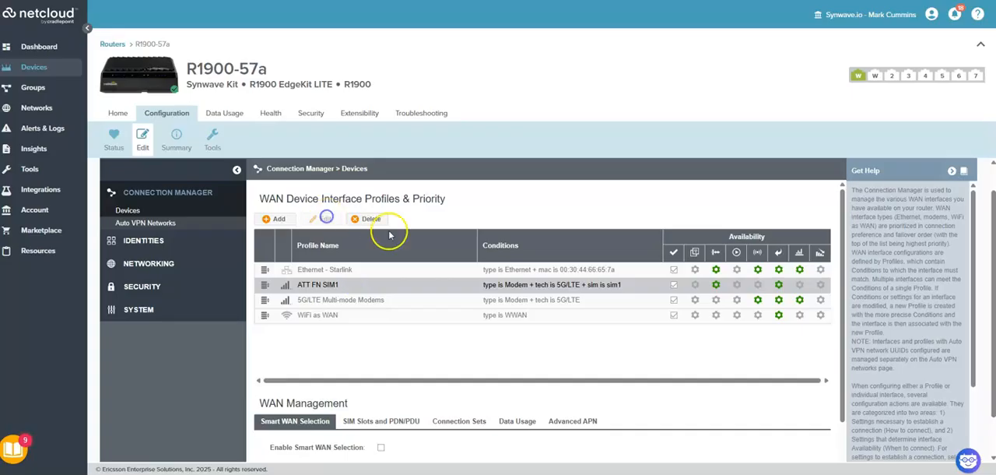
click(325, 220)
click(363, 243)
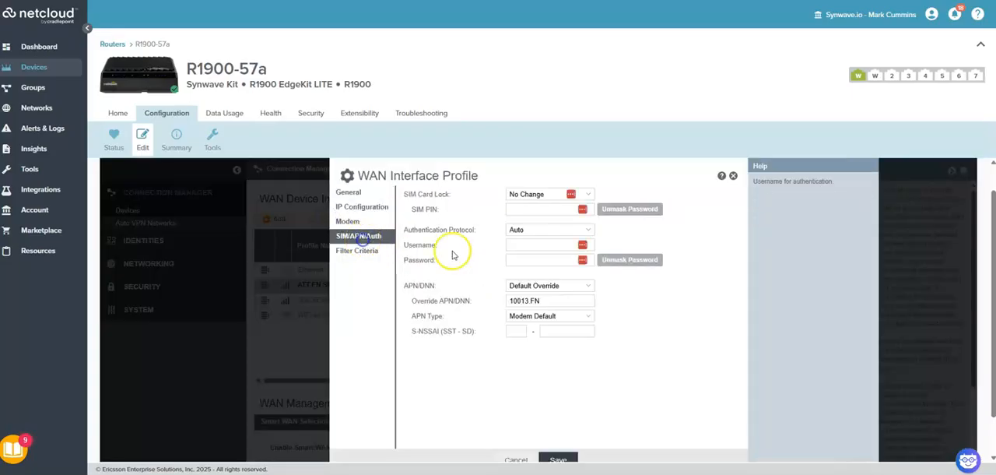
click(516, 459)
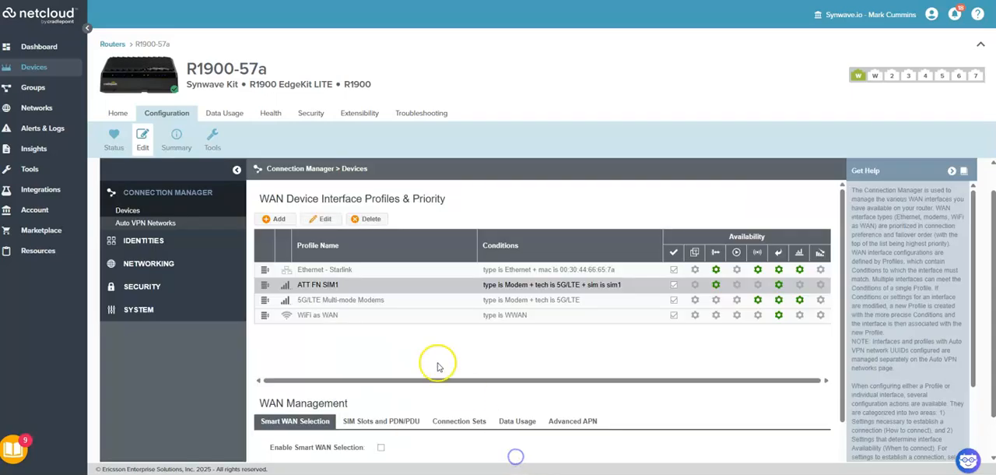
Start a new WAN interface profile named VZ Sim2 with type Modem and modem template xxxxx5Gx
click(293, 219)
click(484, 212)
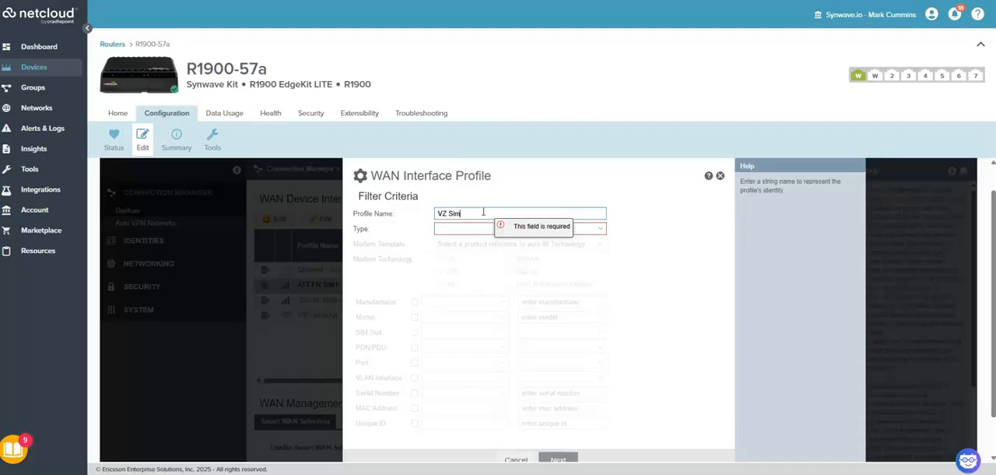
click(469, 229)
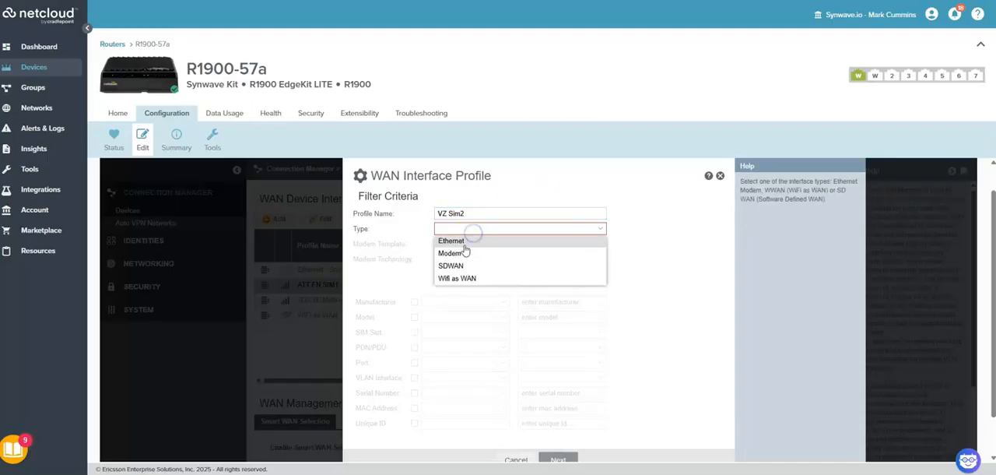
click(450, 253)
click(473, 244)
click(467, 267)
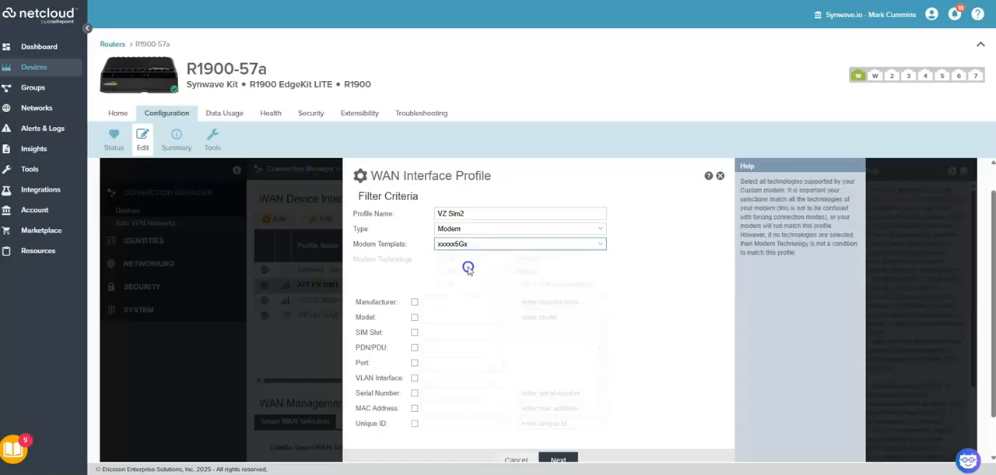
Restrict the VZ Sim2 profile to SIM slot 2, save it, and place it directly below ATT FN SIM1 in the priority order
click(414, 331)
click(465, 333)
click(441, 345)
click(534, 332)
click(524, 359)
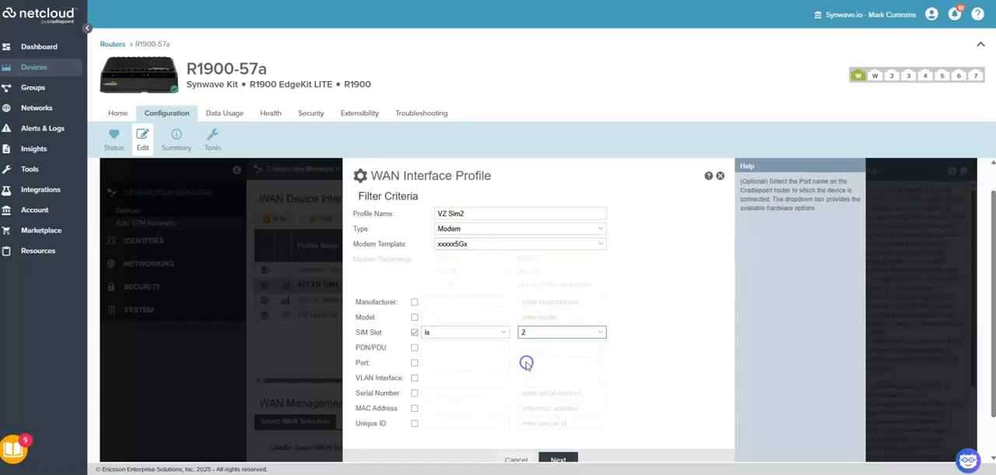
click(567, 460)
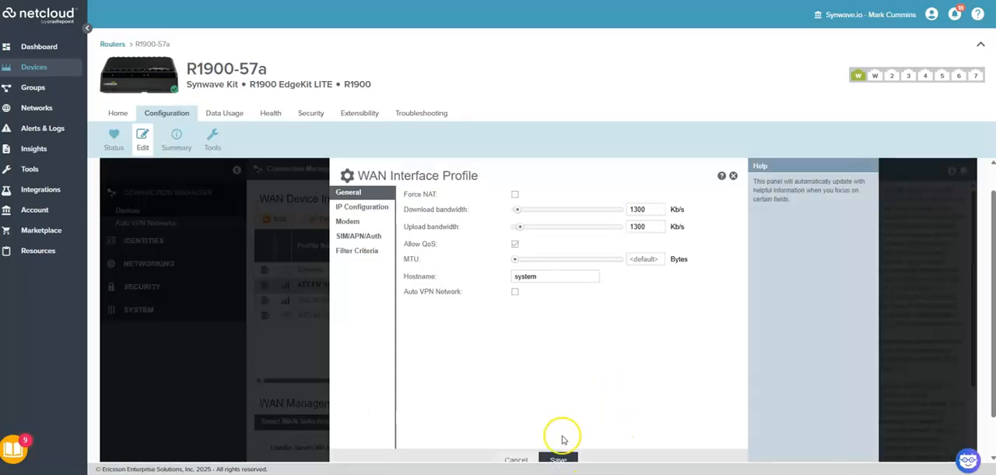
click(559, 460)
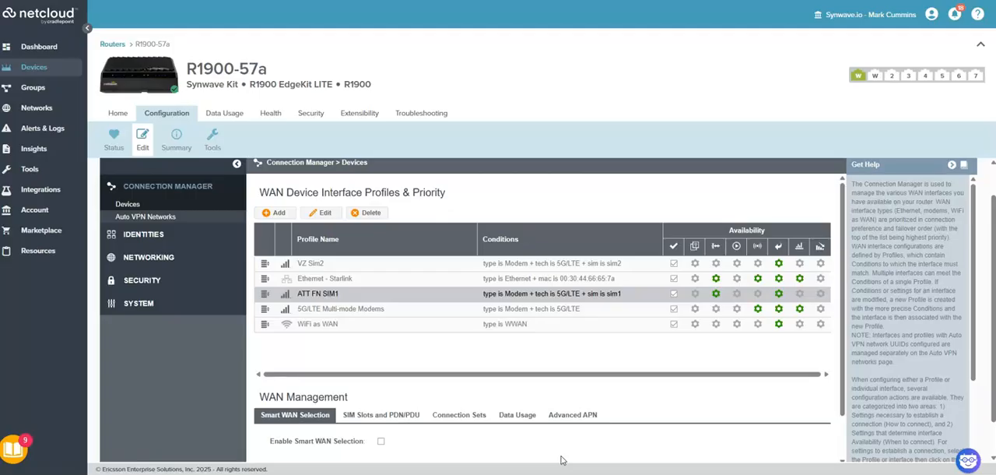
drag(263, 263, 262, 303)
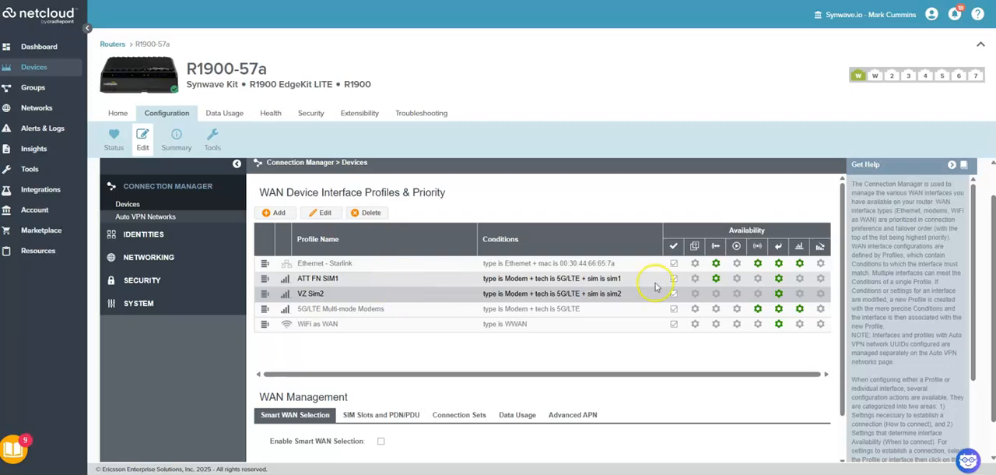
Inspect the VZ Sim2 profile's default connection state without changing it
click(716, 296)
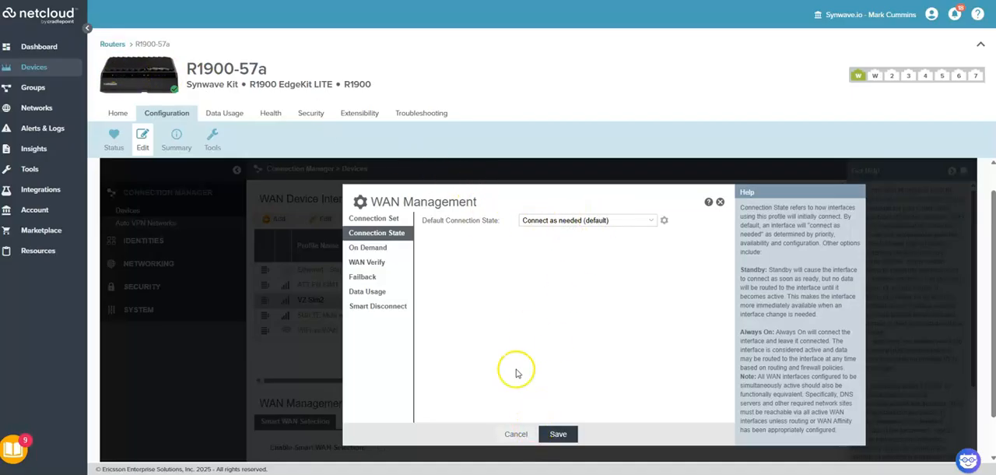
click(520, 433)
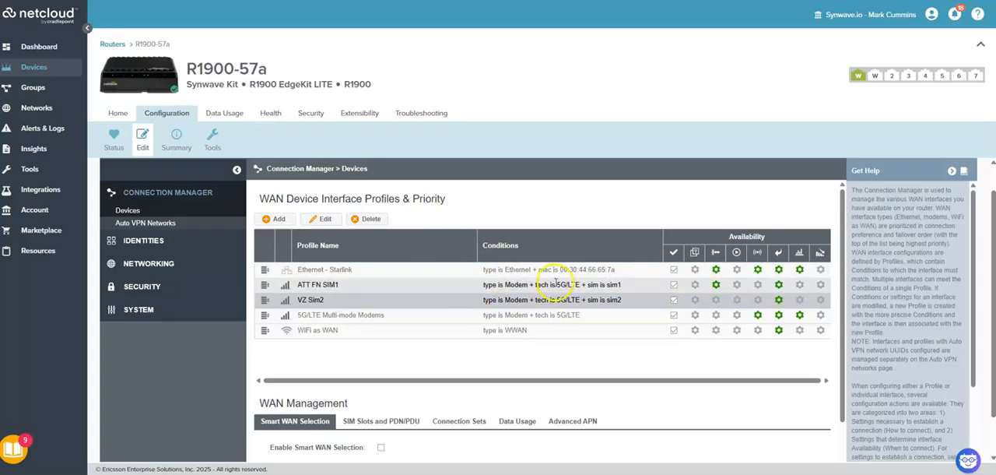
Examine the WAN Verify and Failback settings of the ATT FN SIM1 profile without saving changes
click(757, 285)
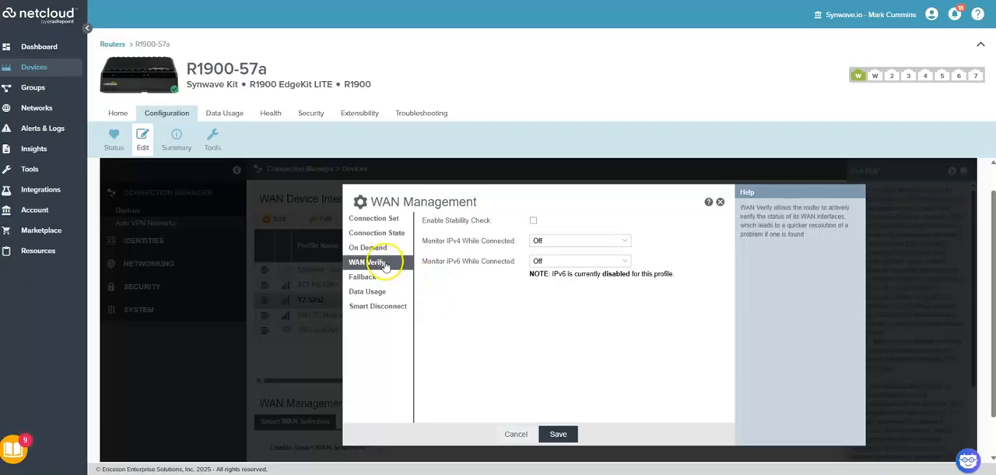
click(364, 278)
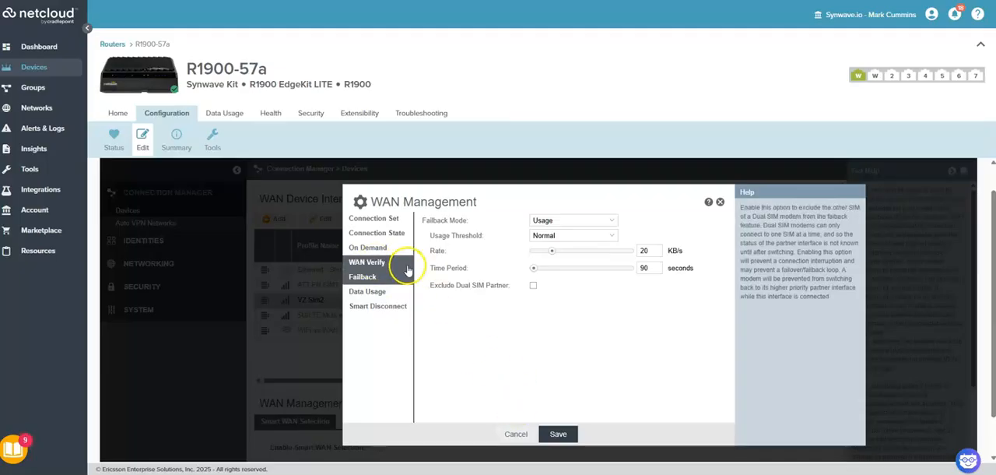
click(517, 433)
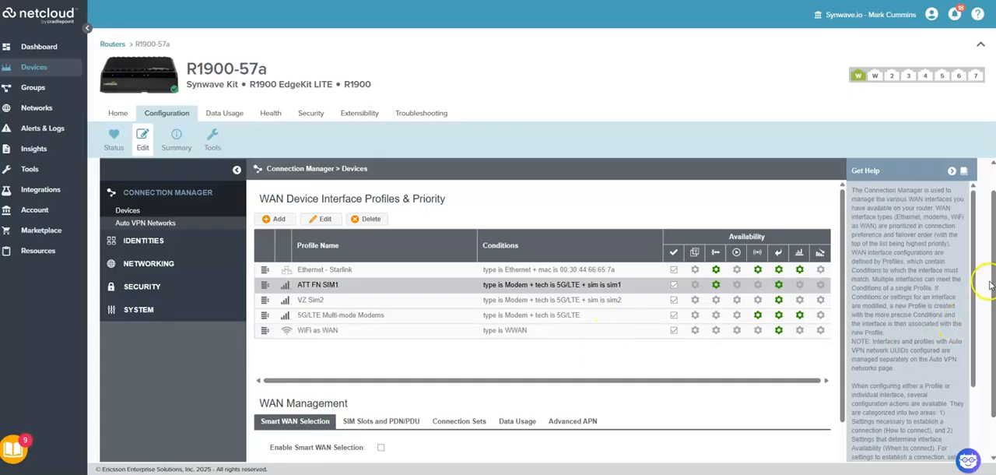
Commit the pending WAN profile changes to the router
scroll(986, 283, down, 1)
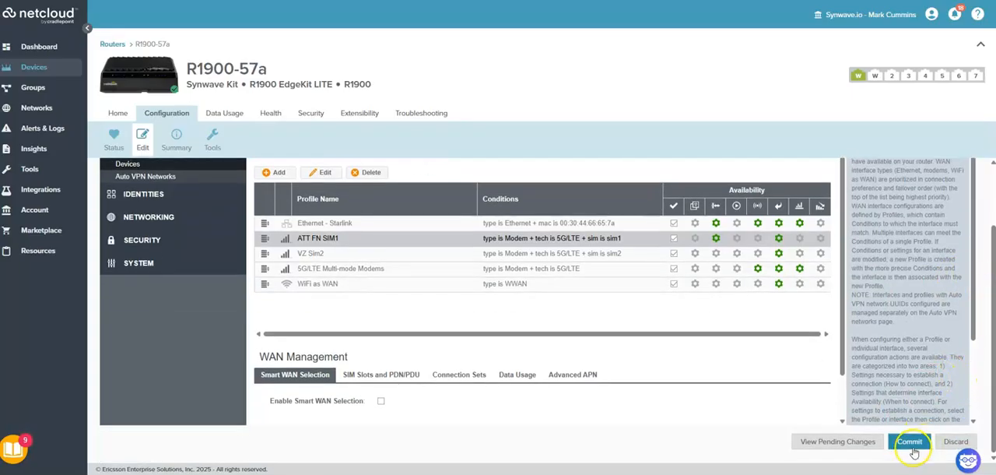